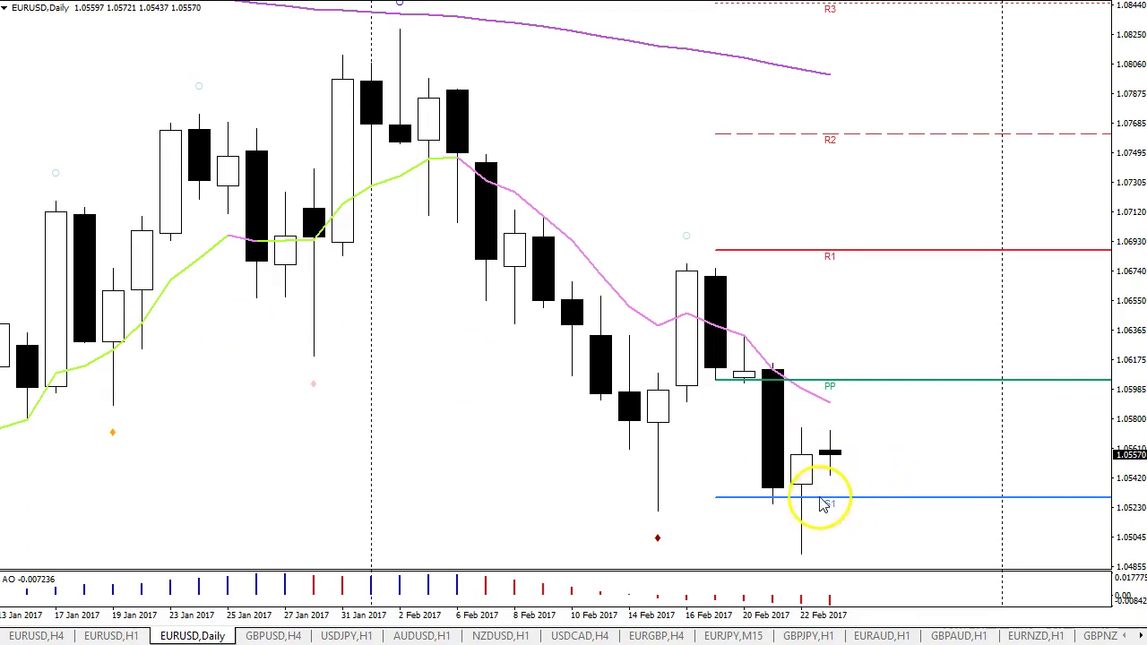
Compress the EURUSD daily chart to show November 2016 through February 2017.
mouse_move(821, 508)
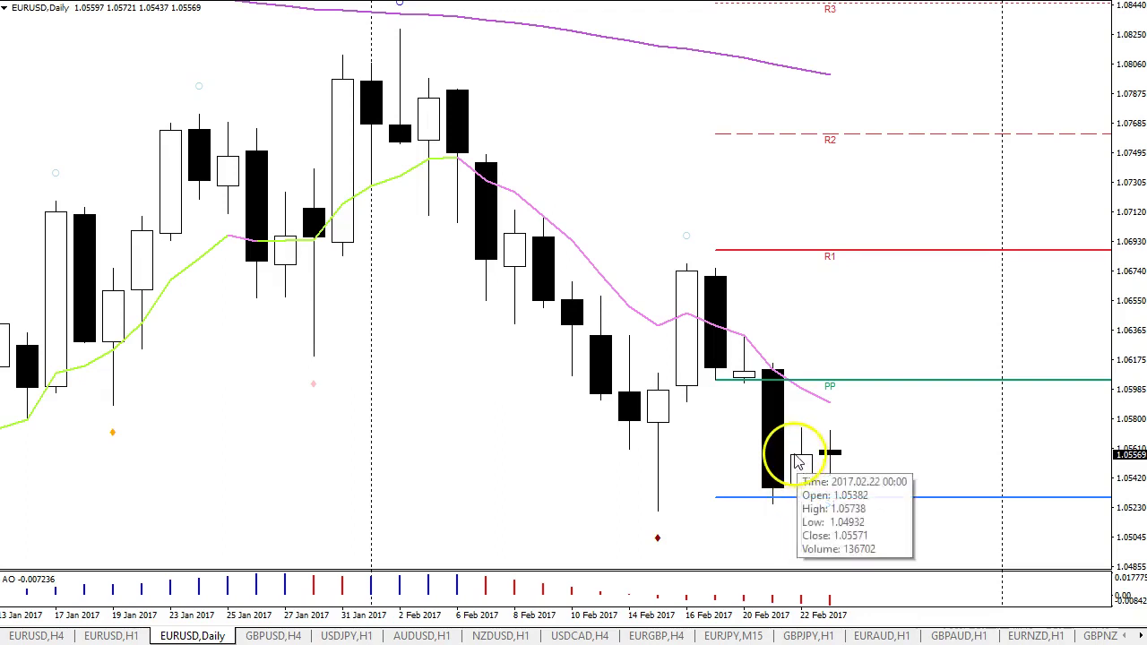
mouse_move(805, 464)
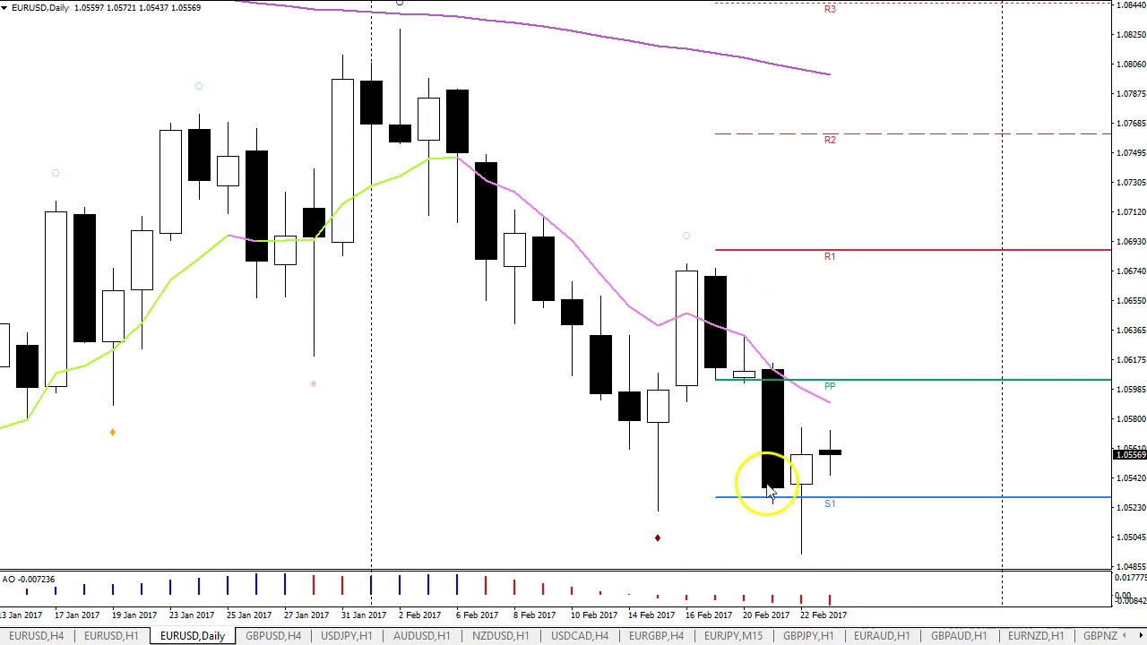
left_click_drag(819, 620, 736, 626)
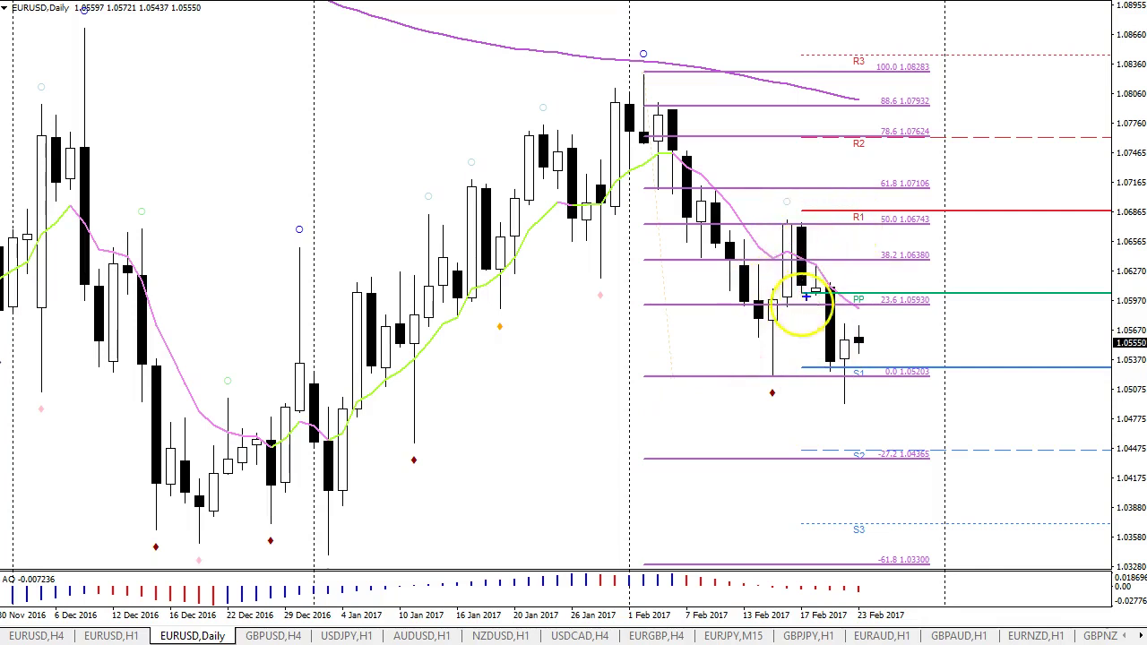
mouse_move(771, 375)
left_mouse_down()
mouse_move(845, 328)
mouse_move(866, 367)
mouse_move(898, 264)
left_mouse_up()
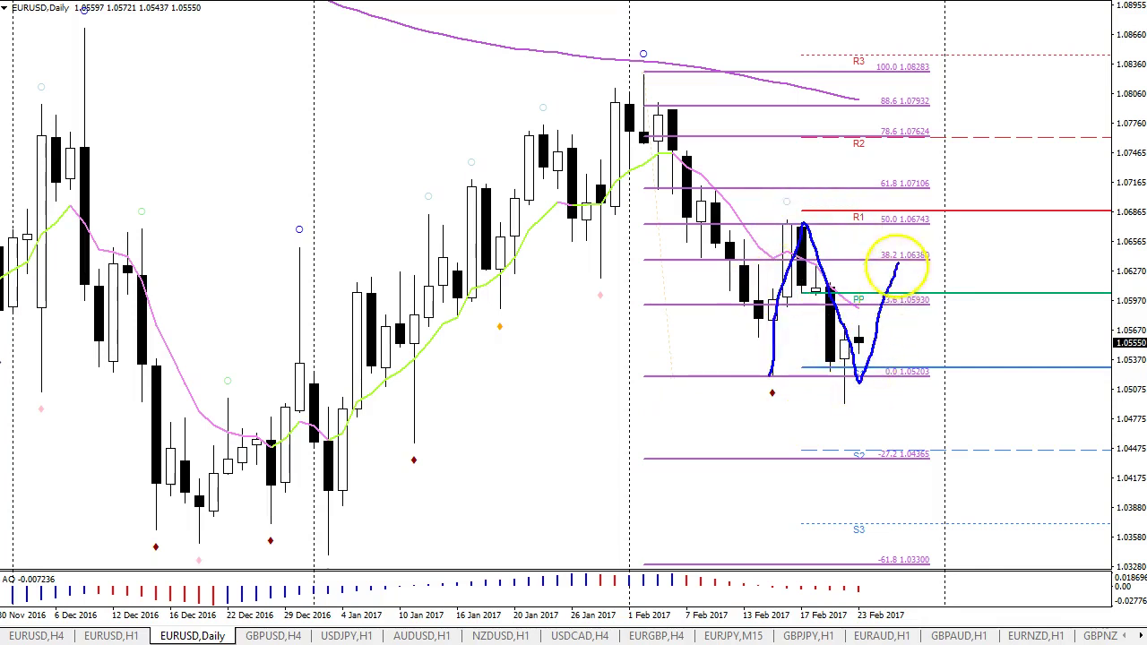
left_click_drag(811, 293, 934, 294)
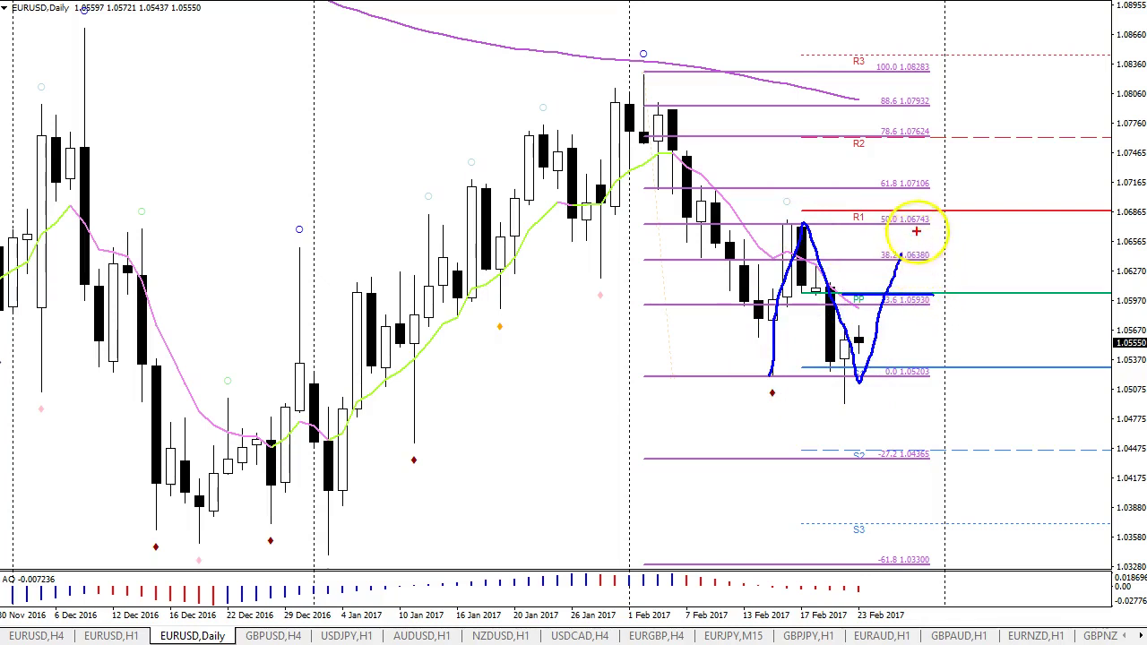
mouse_move(953, 213)
left_mouse_down()
mouse_move(834, 205)
mouse_move(927, 211)
left_mouse_up()
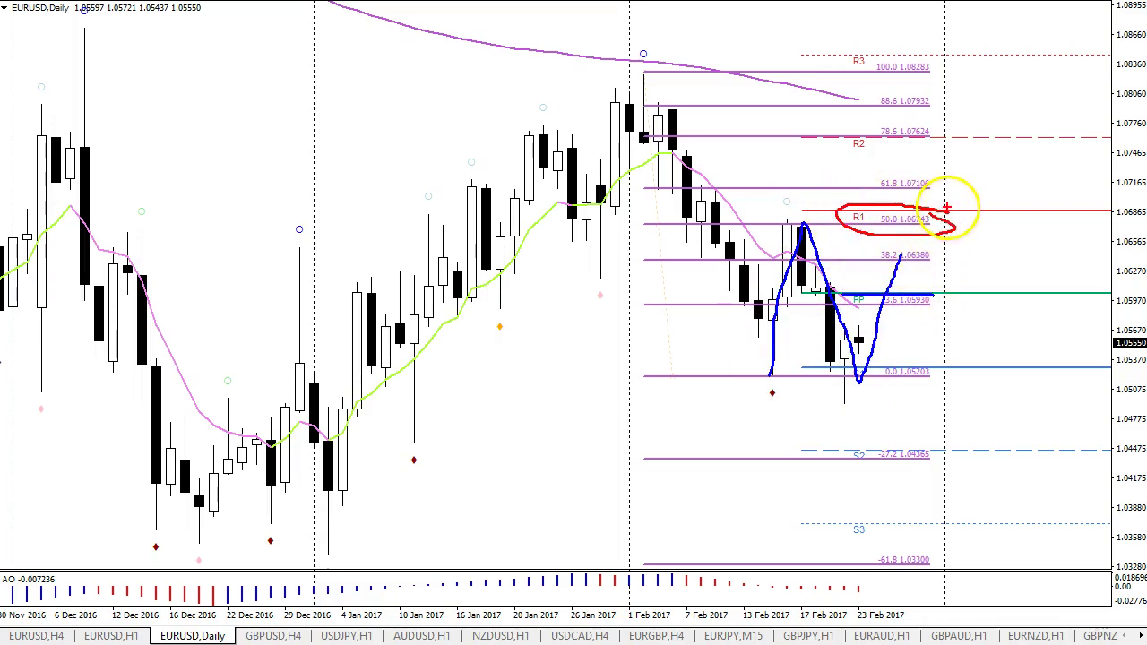
mouse_move(948, 130)
left_mouse_down()
mouse_move(839, 136)
mouse_move(914, 143)
left_mouse_up()
key("e")
mouse_move(772, 380)
left_mouse_down()
mouse_move(833, 296)
mouse_move(865, 395)
mouse_move(955, 144)
left_mouse_up()
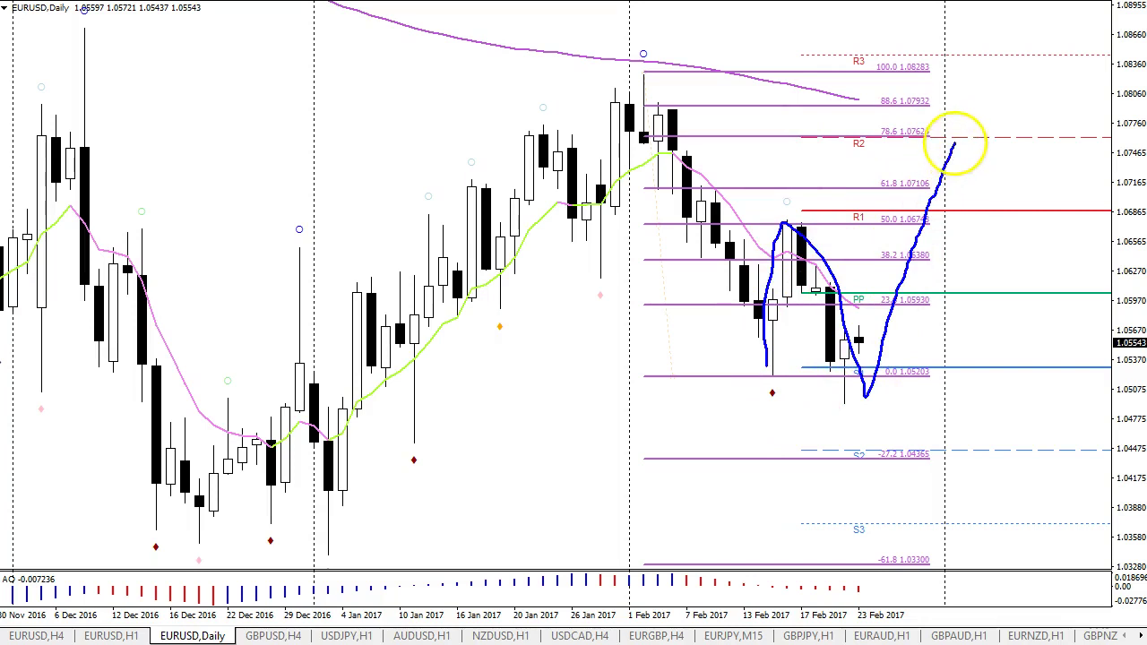
key("r")
left_click_drag(804, 140, 1026, 143)
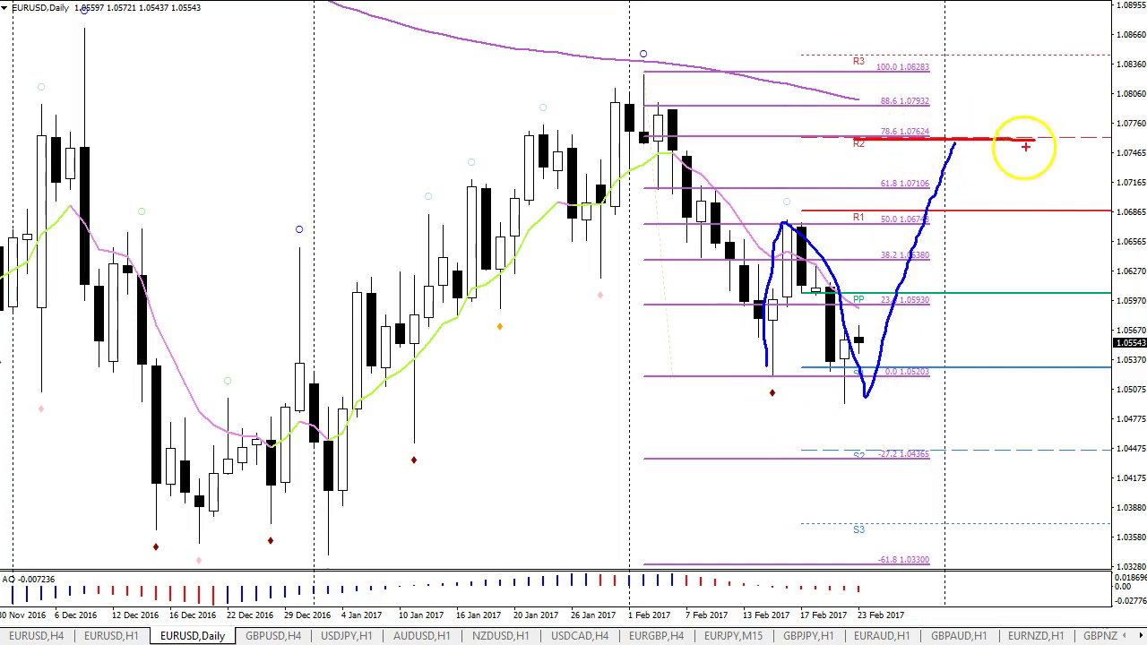
mouse_move(955, 144)
left_mouse_down()
mouse_move(1006, 478)
mouse_move(1021, 540)
mouse_move(1048, 532)
mouse_move(993, 544)
mouse_move(561, 526)
mouse_move(308, 566)
mouse_move(901, 567)
mouse_move(1004, 547)
mouse_move(955, 578)
left_mouse_up()
key("b")
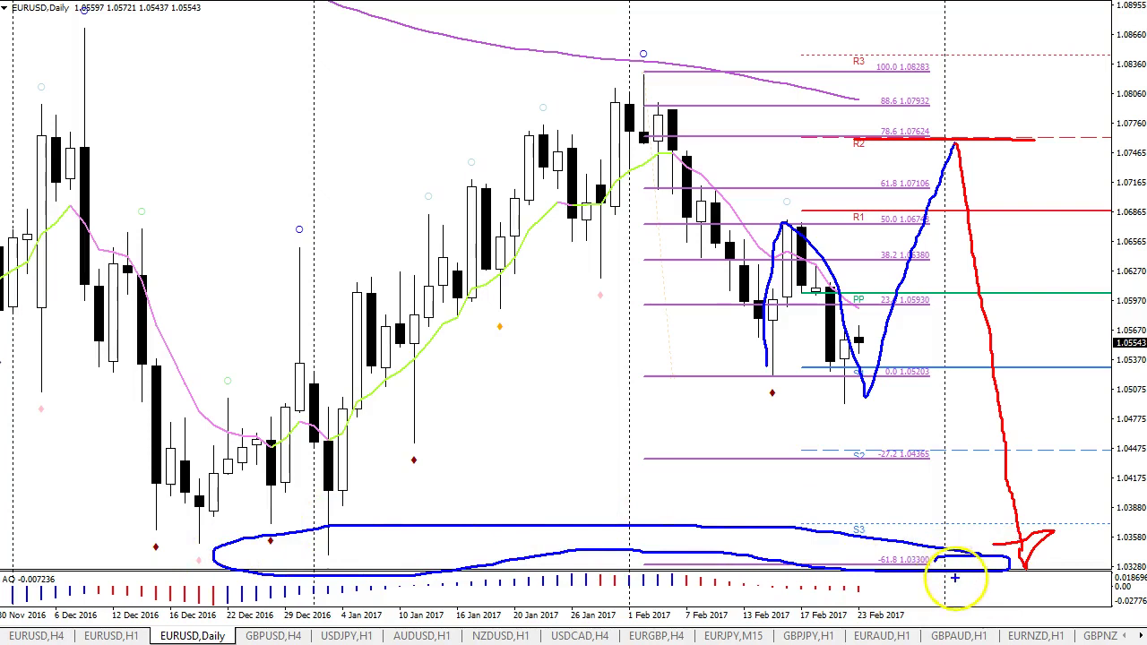
key("Escape")
key("r")
mouse_move(909, 201)
left_mouse_down()
mouse_move(960, 209)
mouse_move(932, 192)
left_mouse_up()
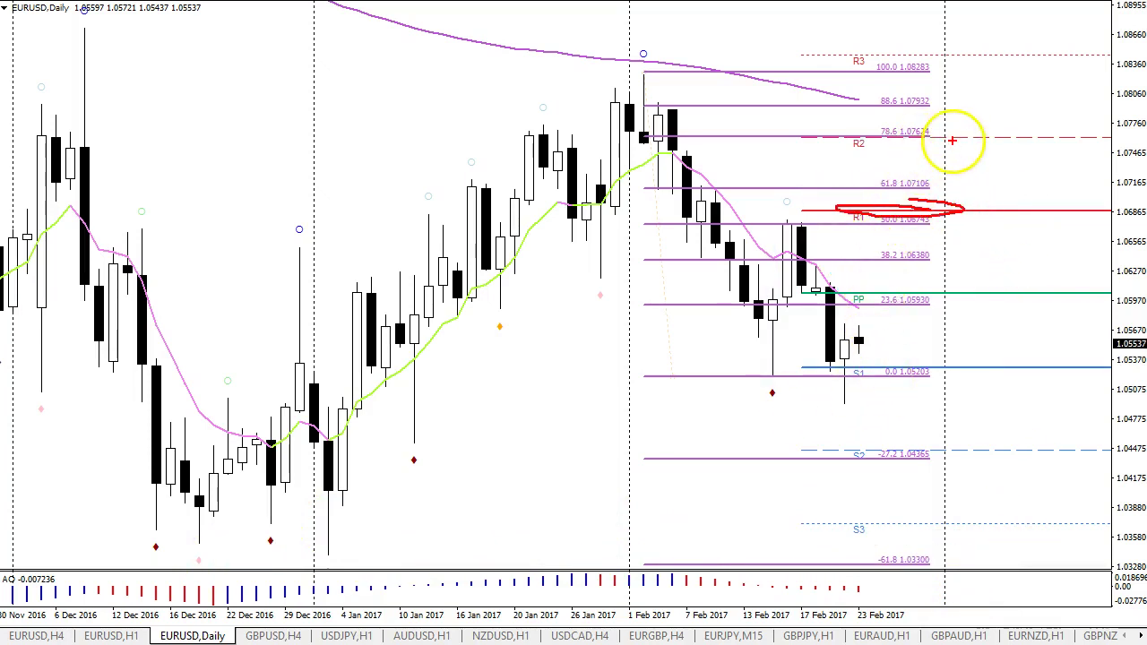
key("e")
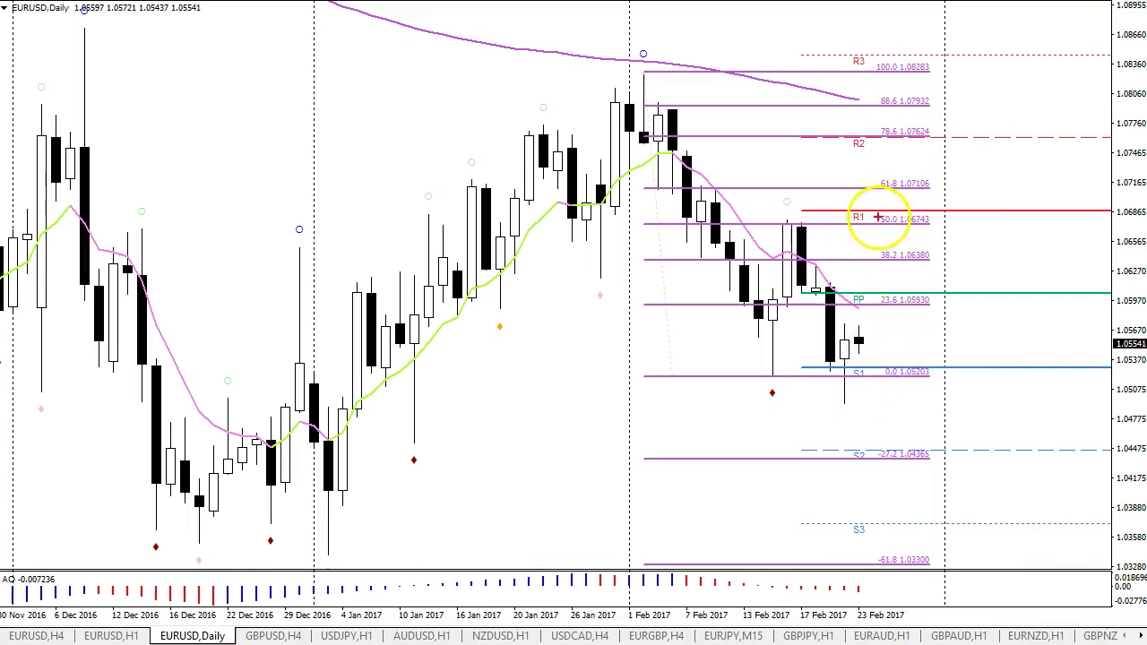
mouse_move(938, 131)
left_mouse_down()
mouse_move(909, 134)
mouse_move(955, 136)
left_mouse_up()
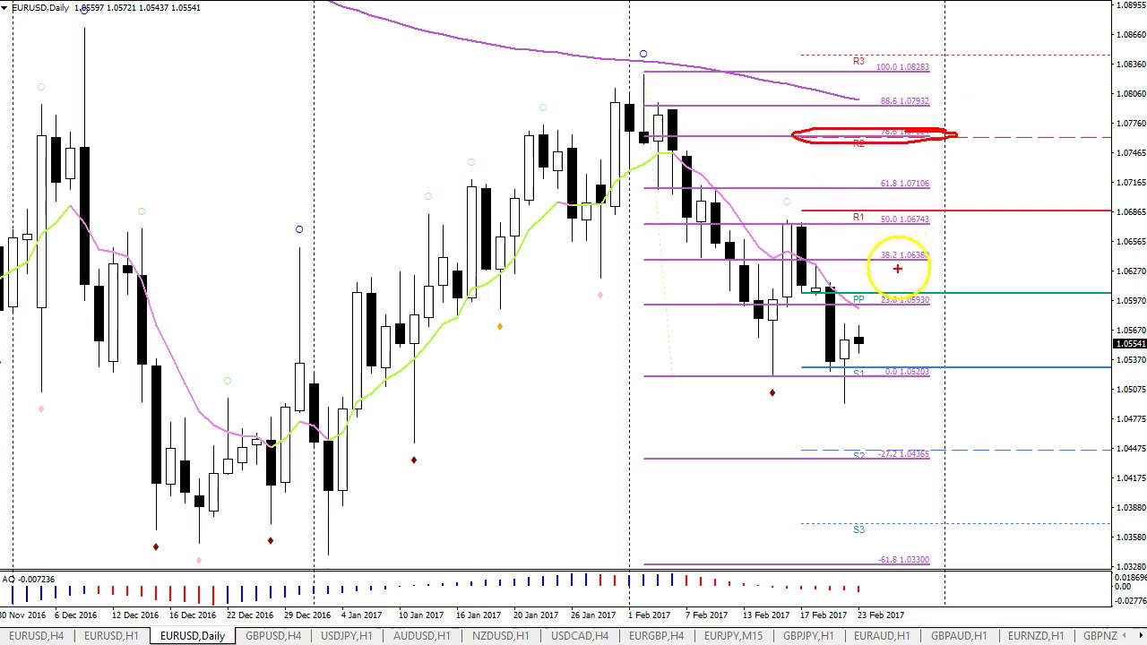
mouse_move(952, 288)
left_mouse_down()
mouse_move(845, 292)
mouse_move(921, 287)
left_mouse_up()
key("Escape")
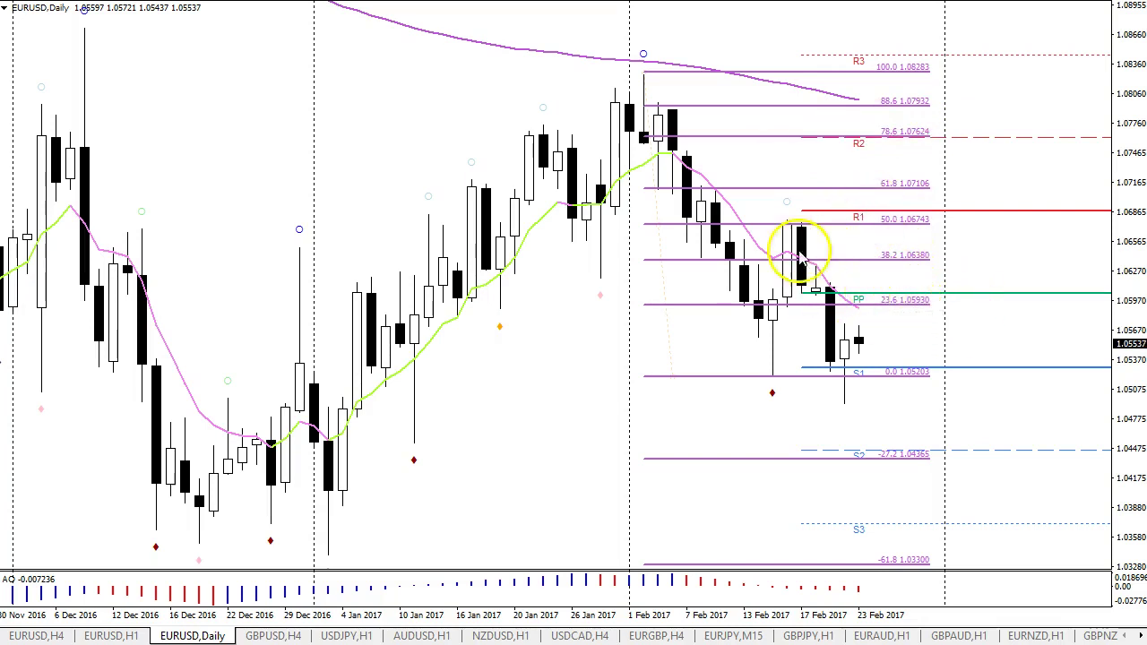
left_click(673, 378)
Delete the old Fibonacci and draw a new one from the 1.0519 low to 1.0679.
right_click(673, 378)
left_click(673, 378)
right_click(674, 378)
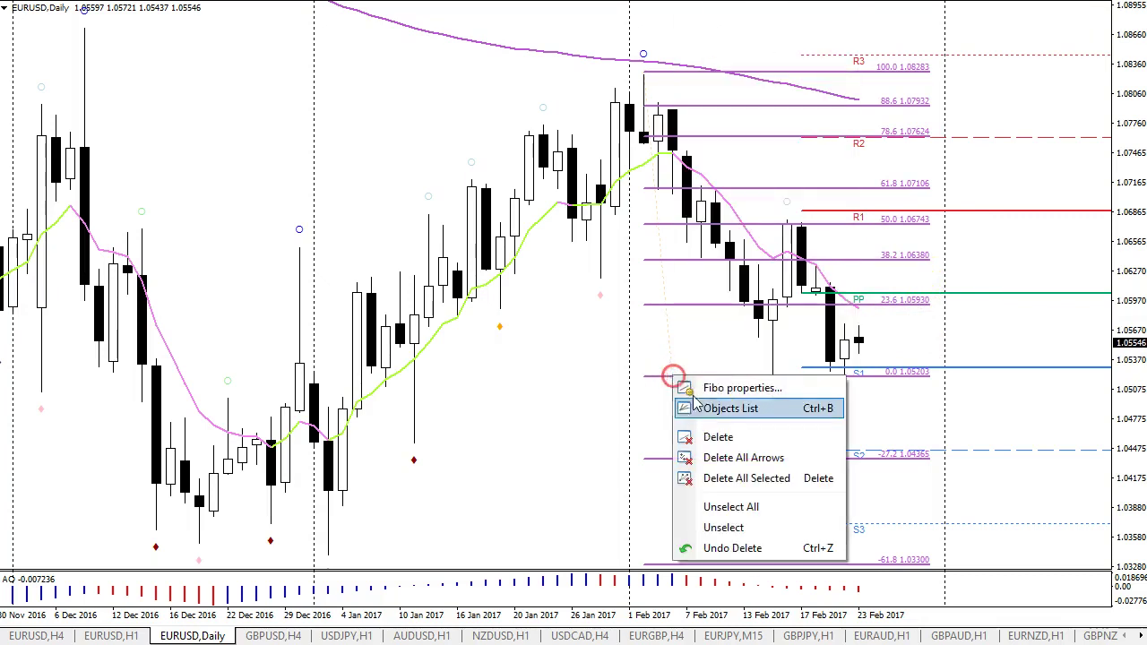
left_click(692, 437)
left_click_drag(842, 377, 825, 219)
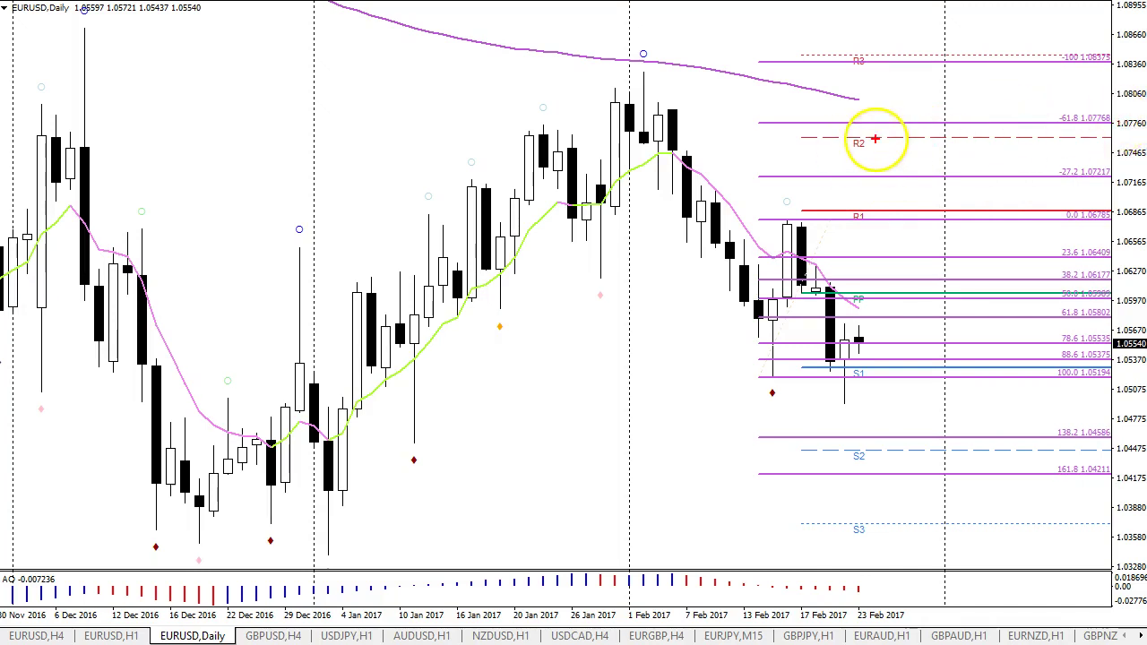
left_click(769, 389)
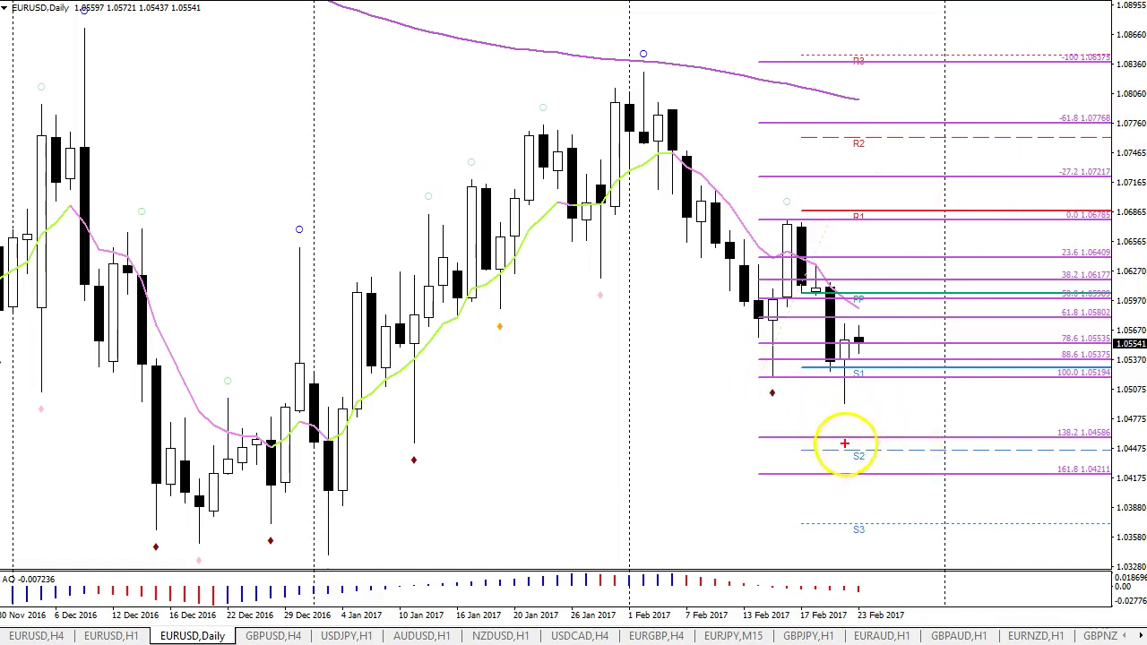
Sketch a blue rally to -27.2 and a red drop toward S3, then clear.
mouse_move(1136, 429)
left_mouse_down()
mouse_move(1053, 432)
mouse_move(1131, 419)
left_mouse_up()
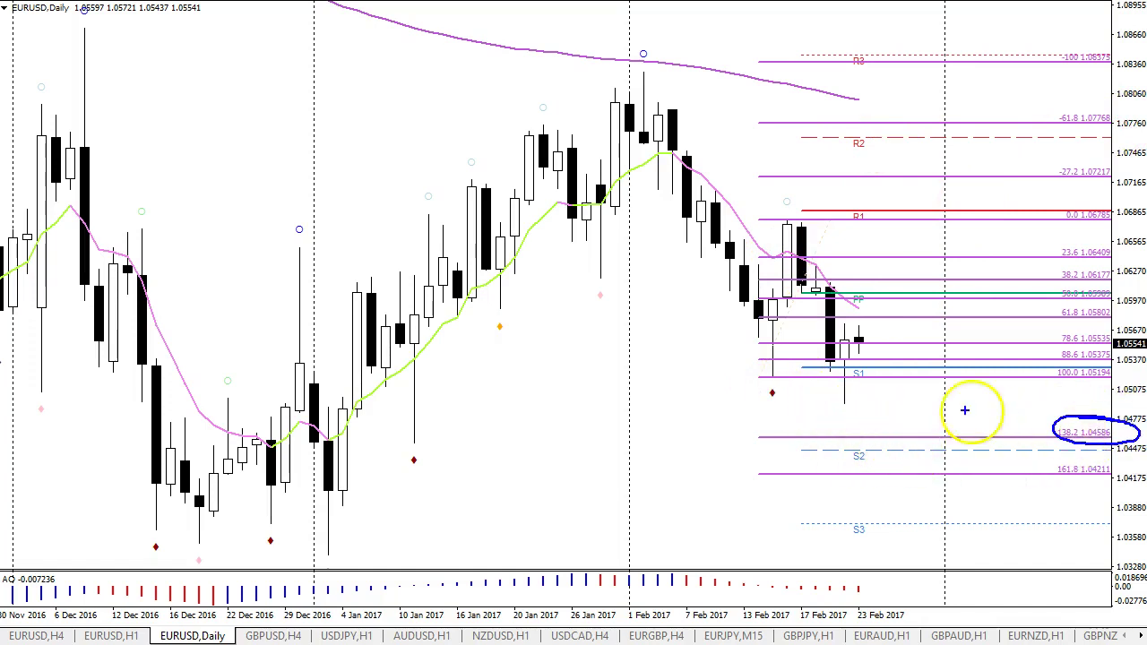
mouse_move(763, 381)
left_mouse_down()
mouse_move(861, 394)
mouse_move(959, 175)
mouse_move(968, 195)
left_mouse_up()
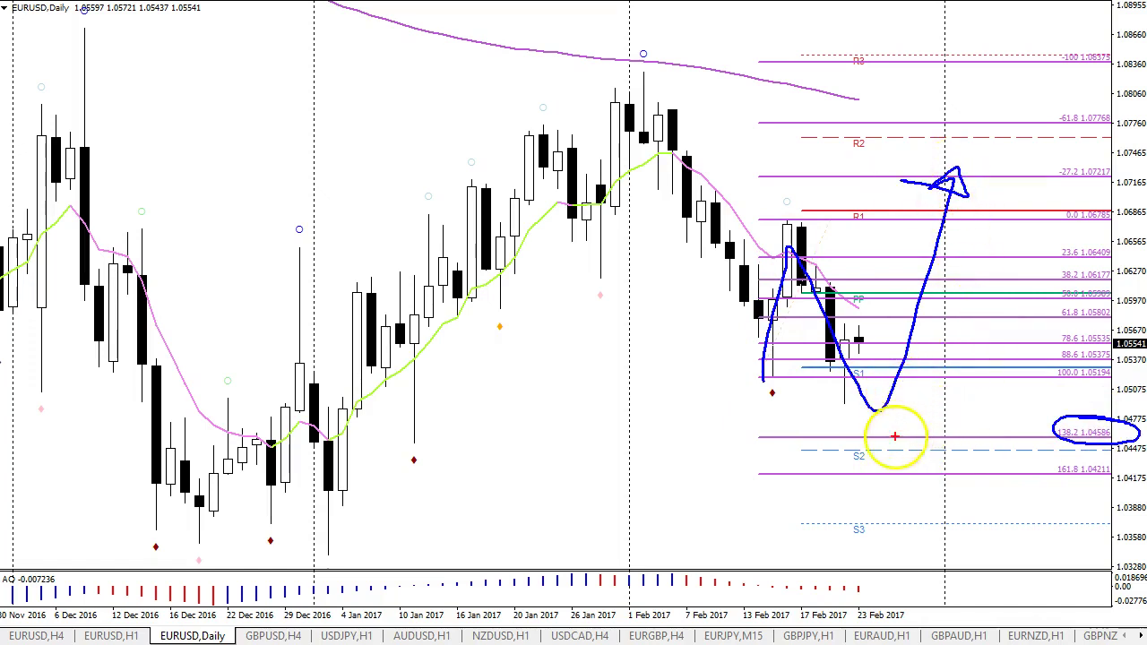
mouse_move(913, 444)
left_mouse_down()
mouse_move(935, 512)
mouse_move(958, 516)
left_mouse_up()
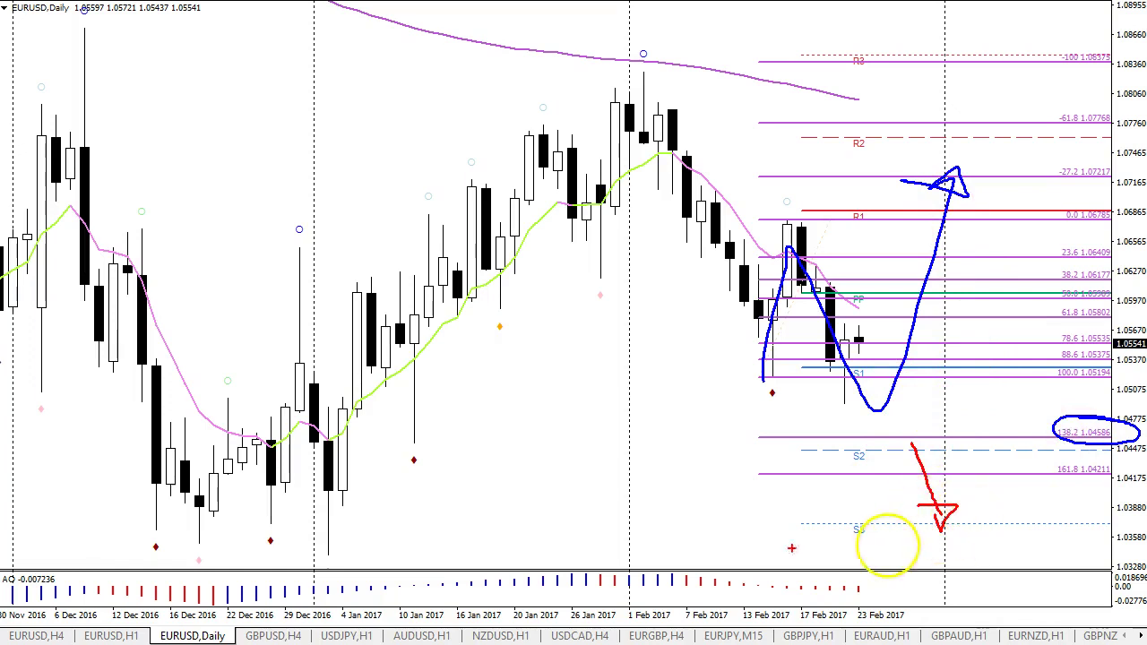
left_click_drag(96, 536, 1126, 542)
key("Escape")
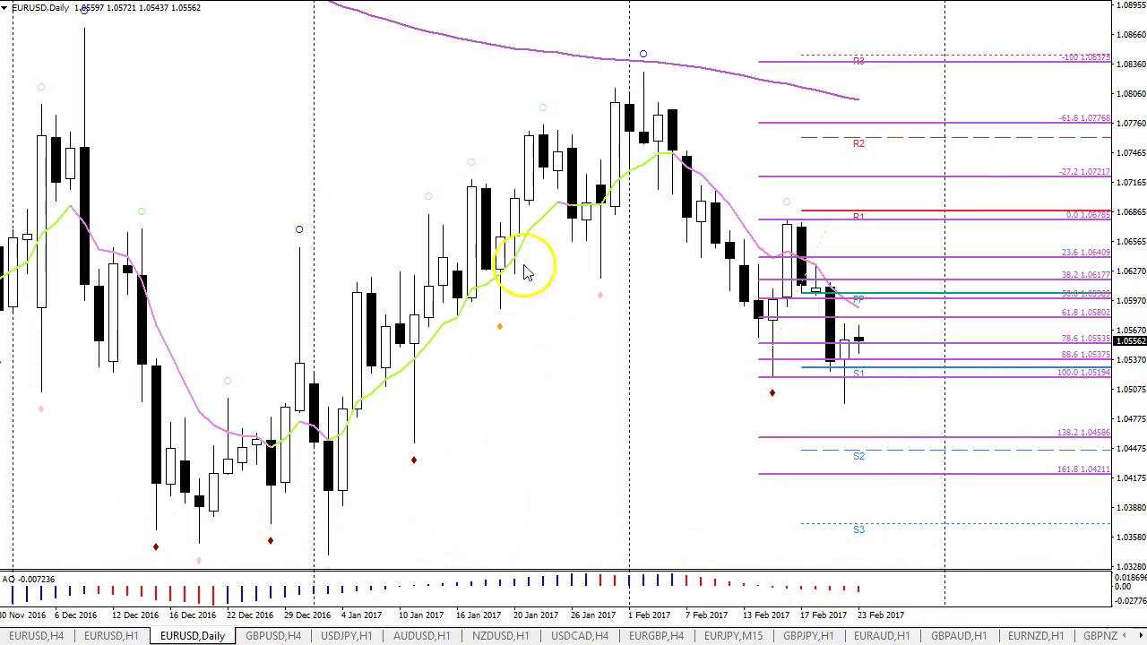
Delete the Fibonacci retracement and show the EURUSD H4 chart with wider bars.
right_click(822, 218)
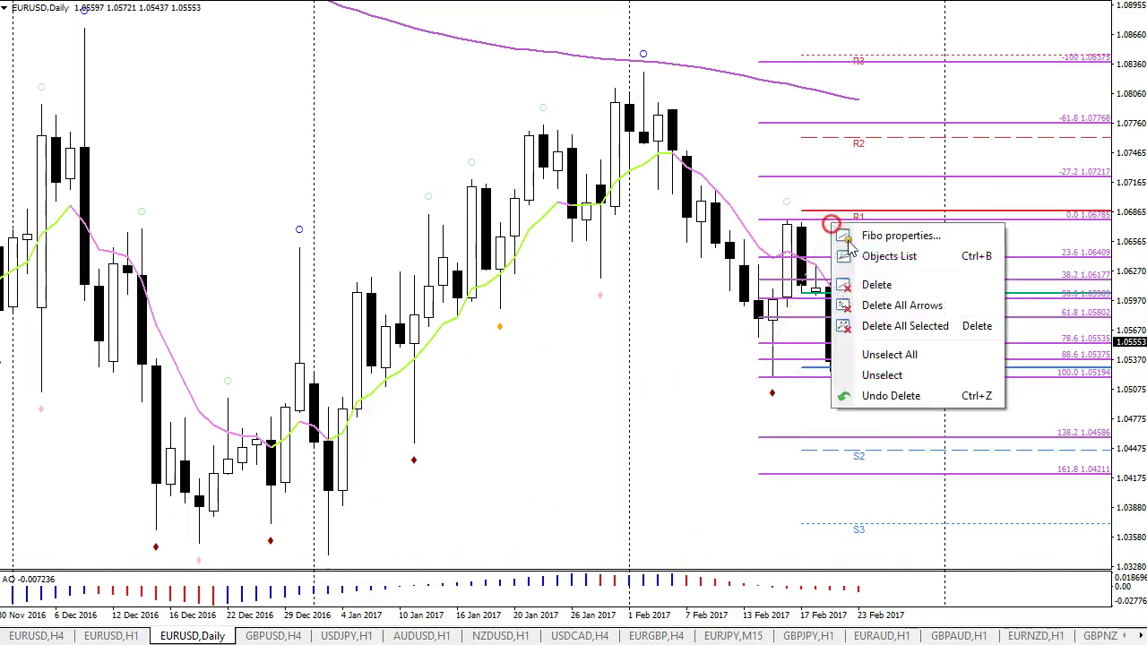
left_click(869, 279)
left_click(574, 10)
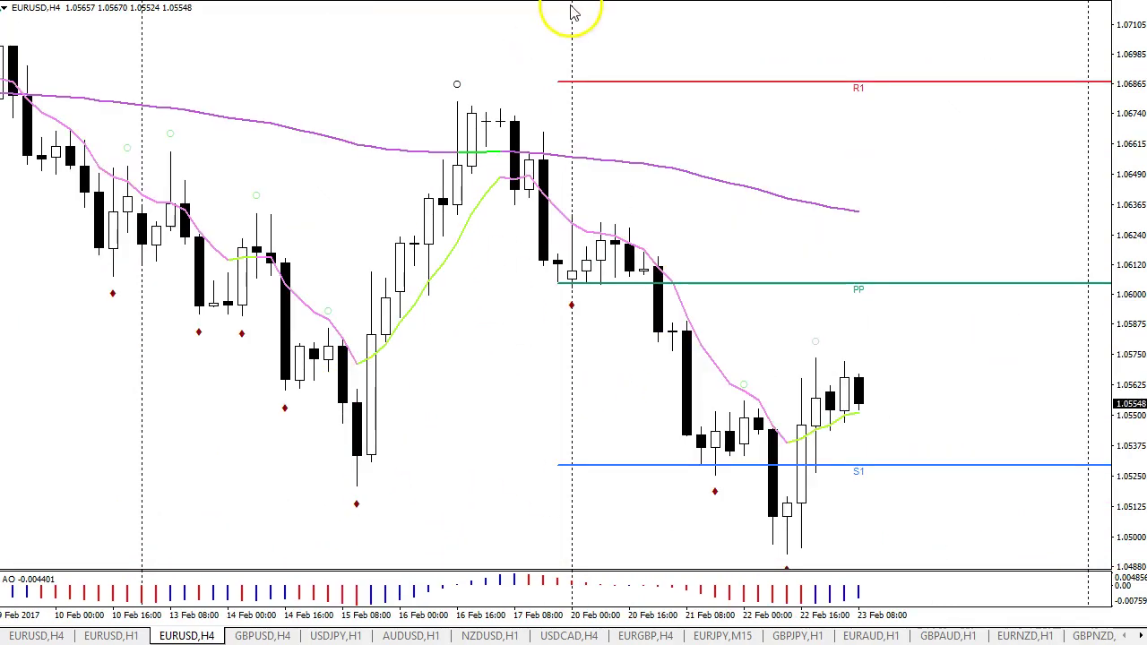
left_click_drag(799, 617, 771, 625)
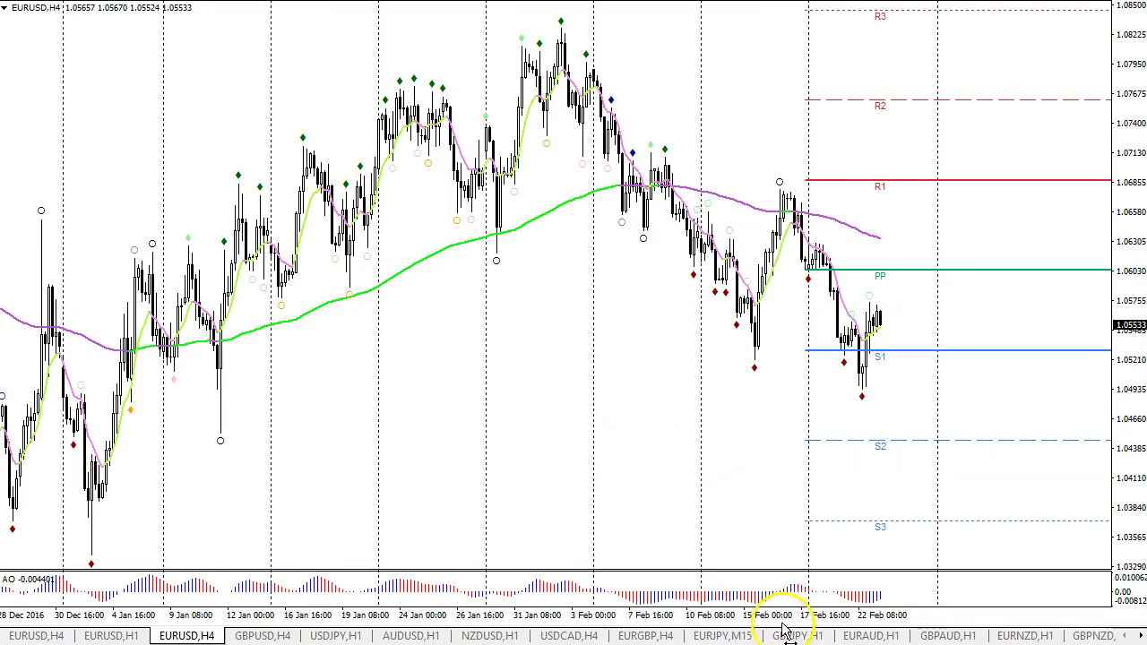
left_click_drag(781, 622, 793, 626)
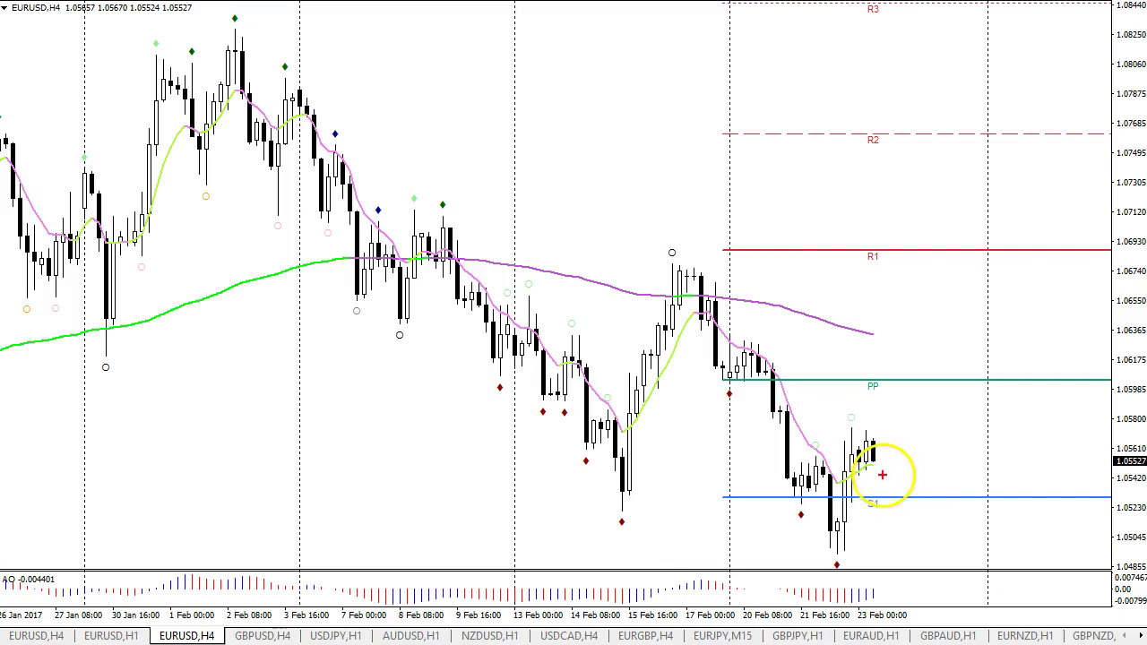
Circle the lowest candle and the 17 Feb high in red, then erase the marks.
left_click_drag(836, 547, 841, 547)
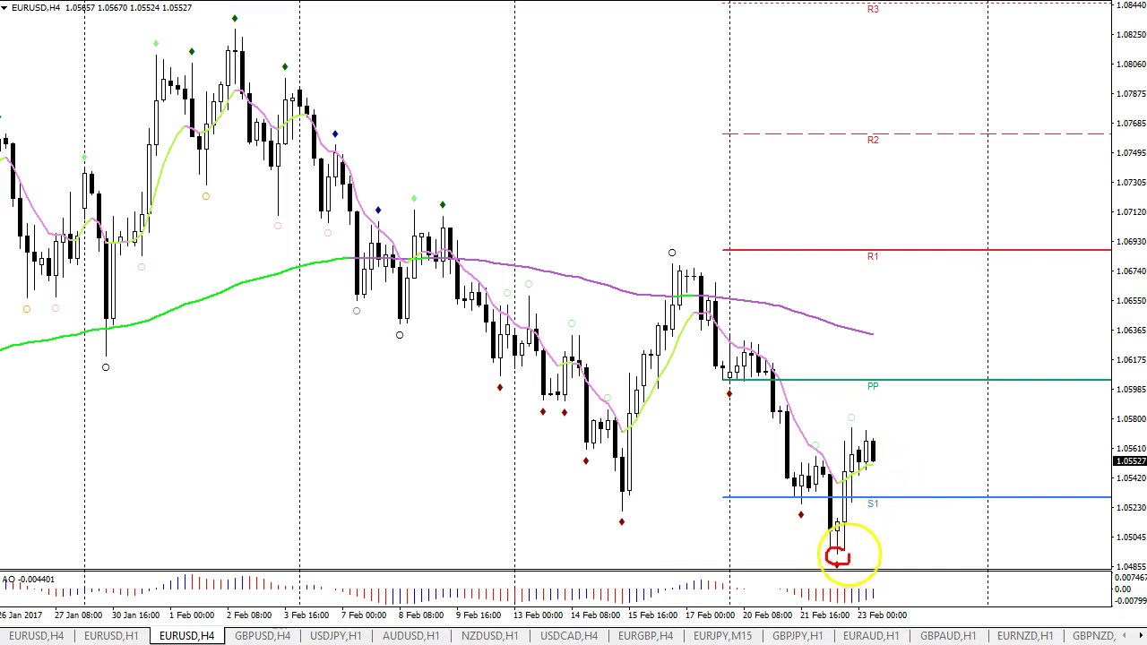
mouse_move(703, 255)
left_mouse_down()
mouse_move(656, 252)
mouse_move(695, 269)
mouse_move(809, 566)
mouse_move(807, 552)
left_mouse_up()
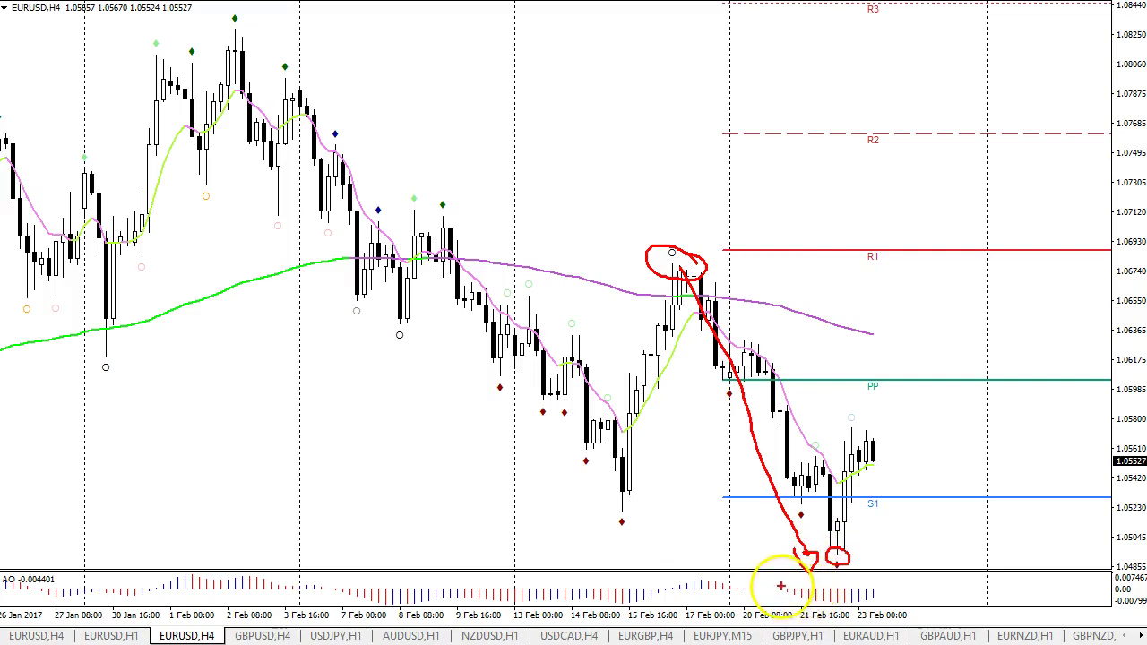
key("e")
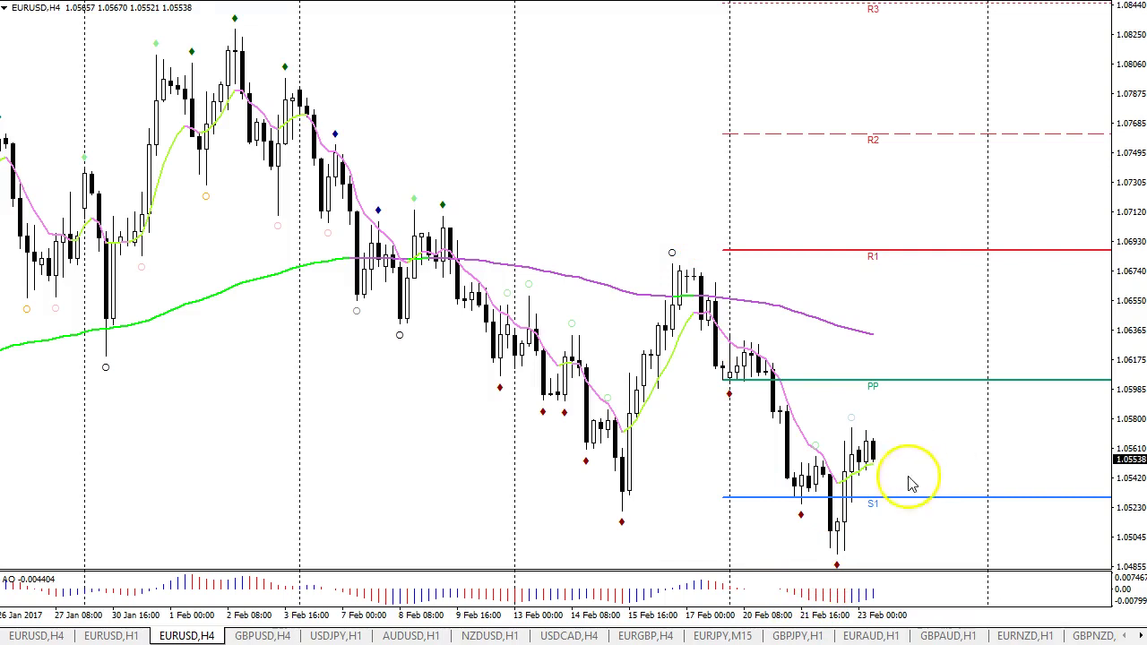
mouse_move(839, 548)
left_mouse_down()
mouse_move(896, 447)
mouse_move(907, 502)
mouse_move(964, 388)
mouse_move(979, 414)
mouse_move(921, 400)
left_mouse_up()
key("e")
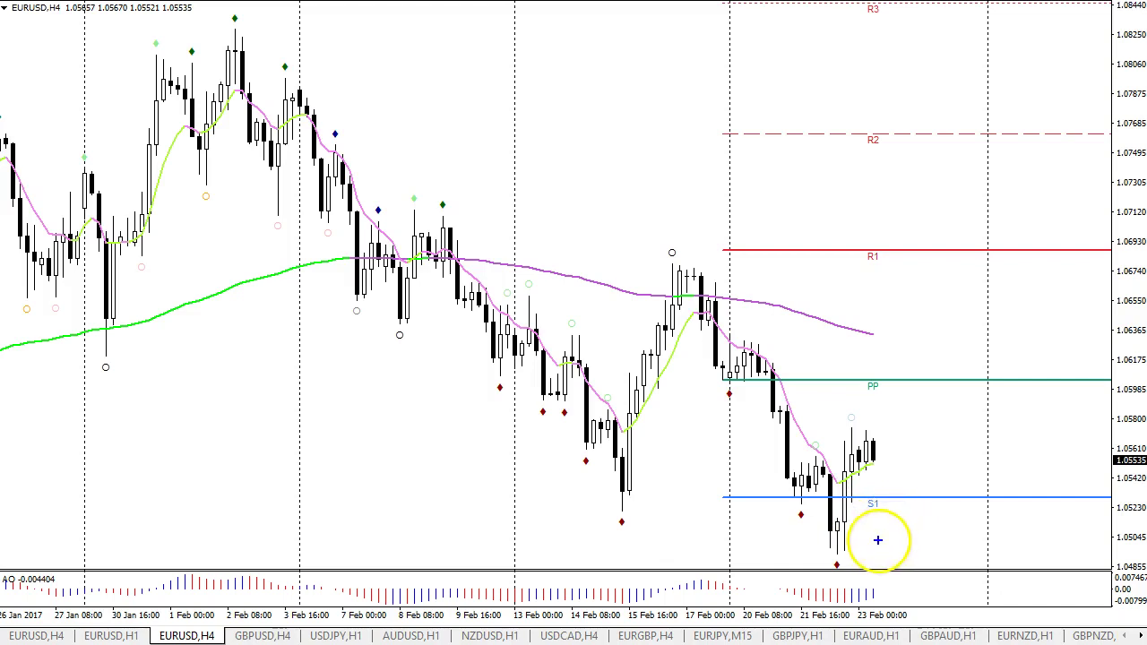
left_click_drag(625, 486, 655, 502)
left_click_drag(805, 499, 819, 492)
left_click_drag(906, 493, 889, 502)
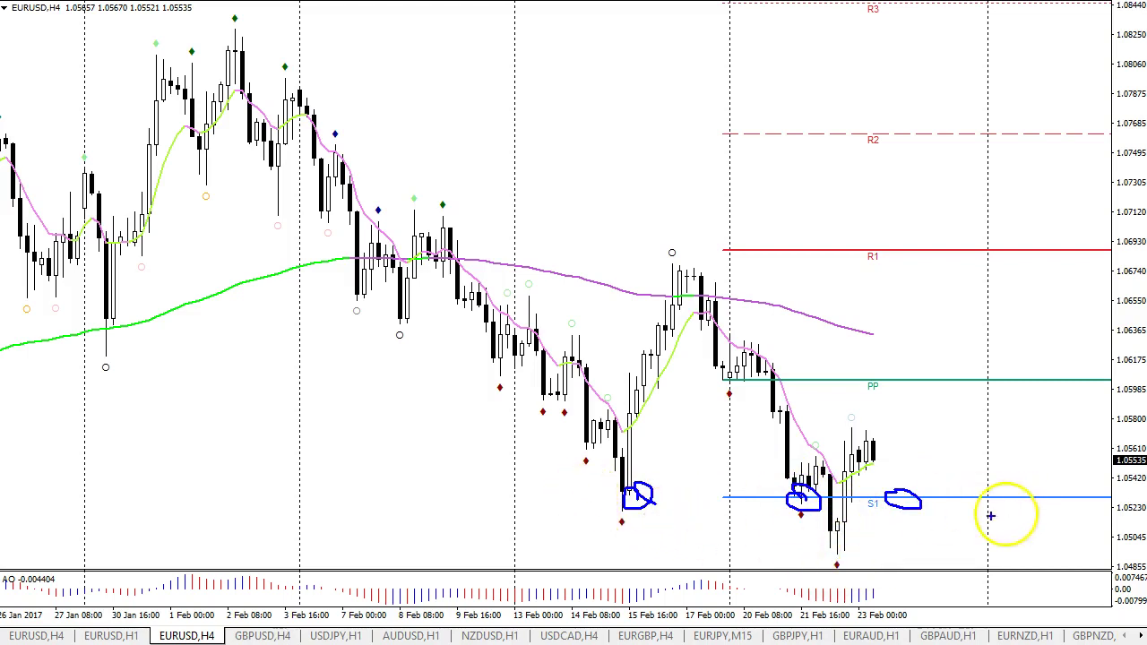
mouse_move(846, 545)
left_mouse_down()
mouse_move(826, 548)
mouse_move(852, 542)
mouse_move(833, 541)
left_mouse_up()
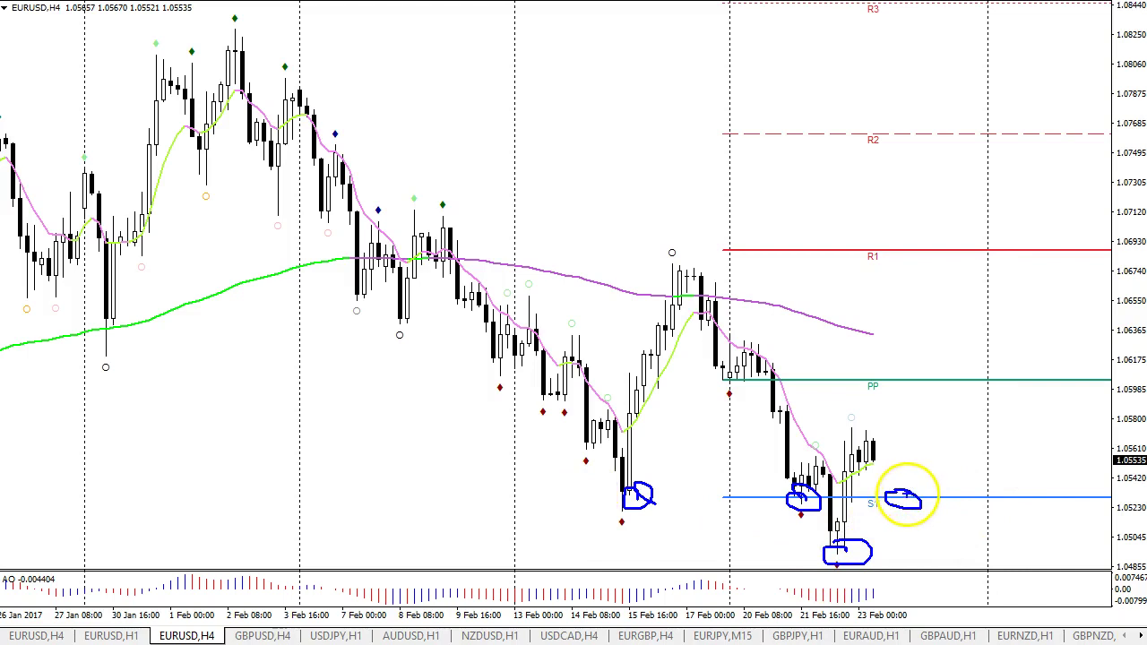
left_click_drag(918, 377, 961, 381)
left_click_drag(961, 249, 988, 249)
key("Escape")
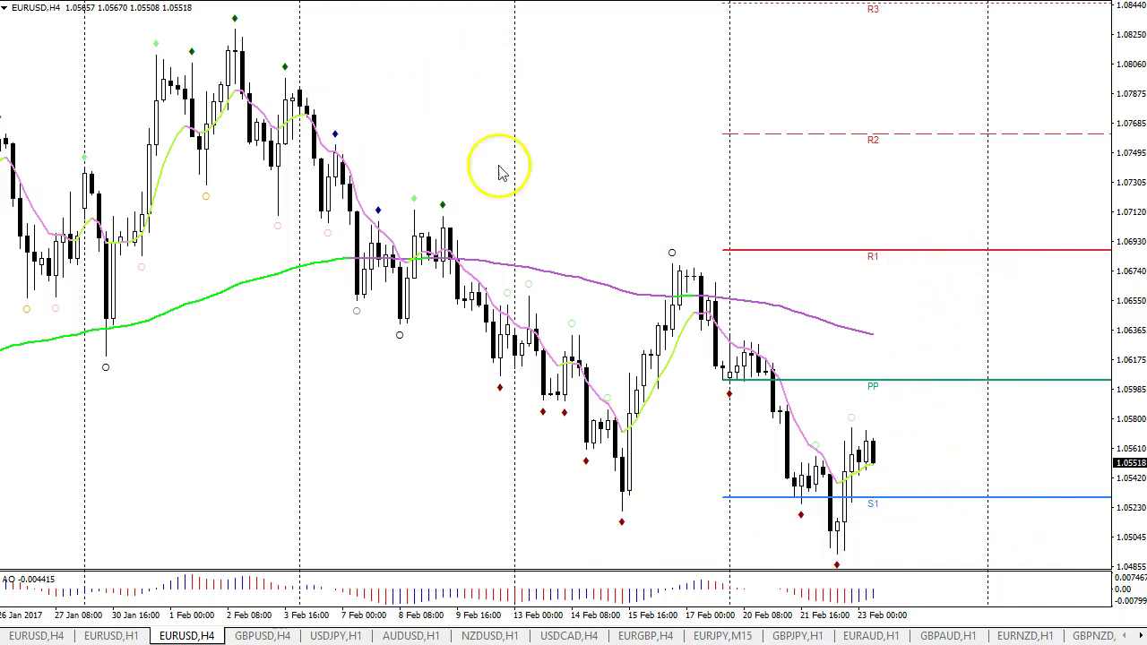
Switch EURUSD to the H1 timeframe and zoom out to show more history.
type("H1")
key("Return")
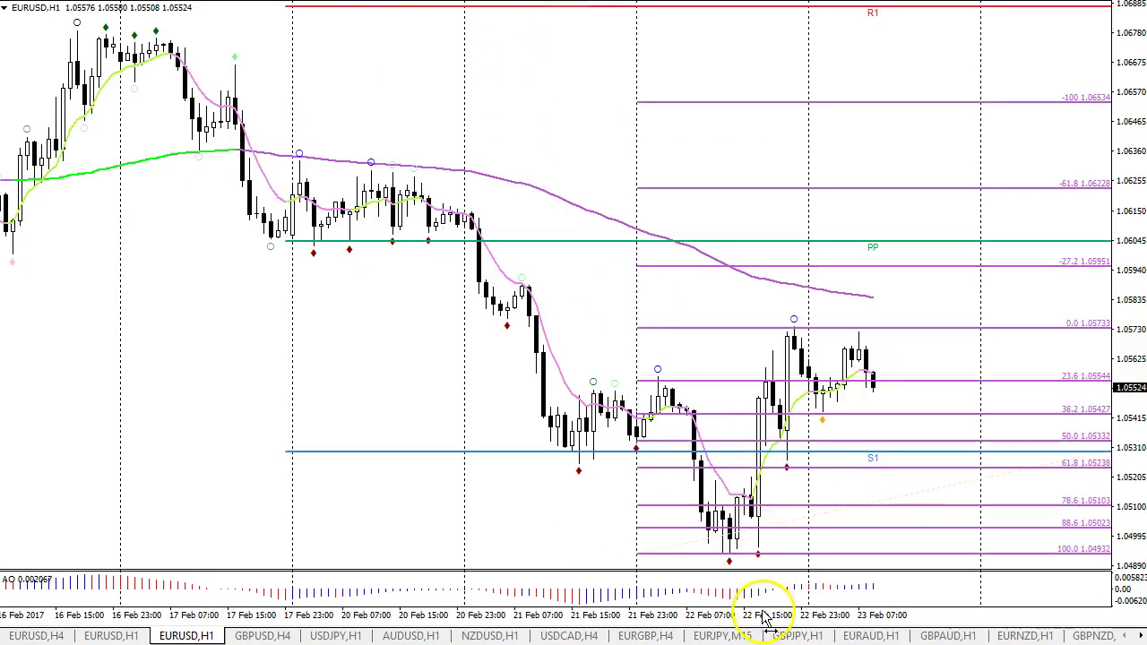
key("minus")
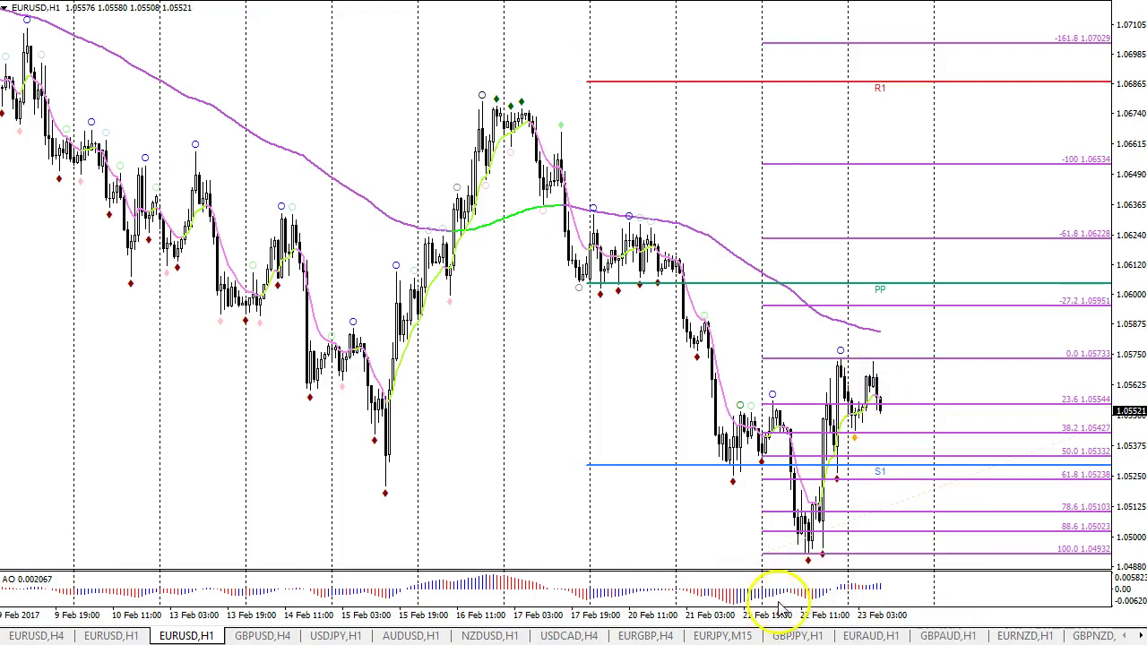
Circle the price low and recent candle top in blue, clear them, and list chart objects.
left_click_drag(811, 536, 809, 539)
mouse_move(835, 357)
left_mouse_down()
mouse_move(856, 409)
mouse_move(880, 368)
mouse_move(921, 477)
left_mouse_up()
key("r")
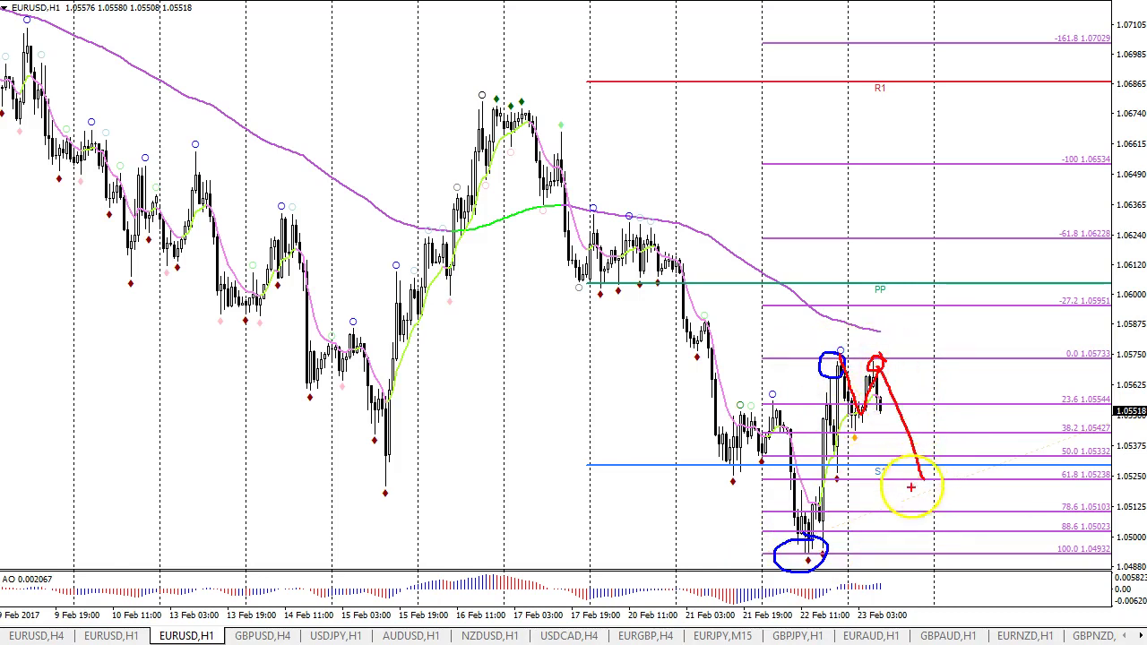
key("Escape")
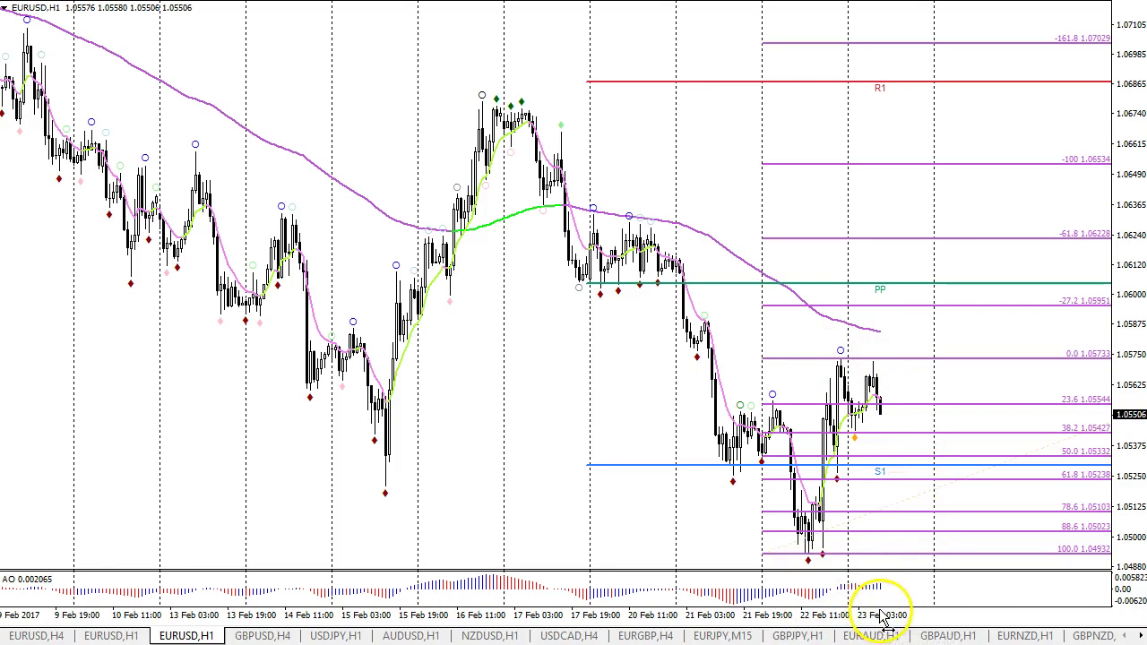
key("ctrl+b")
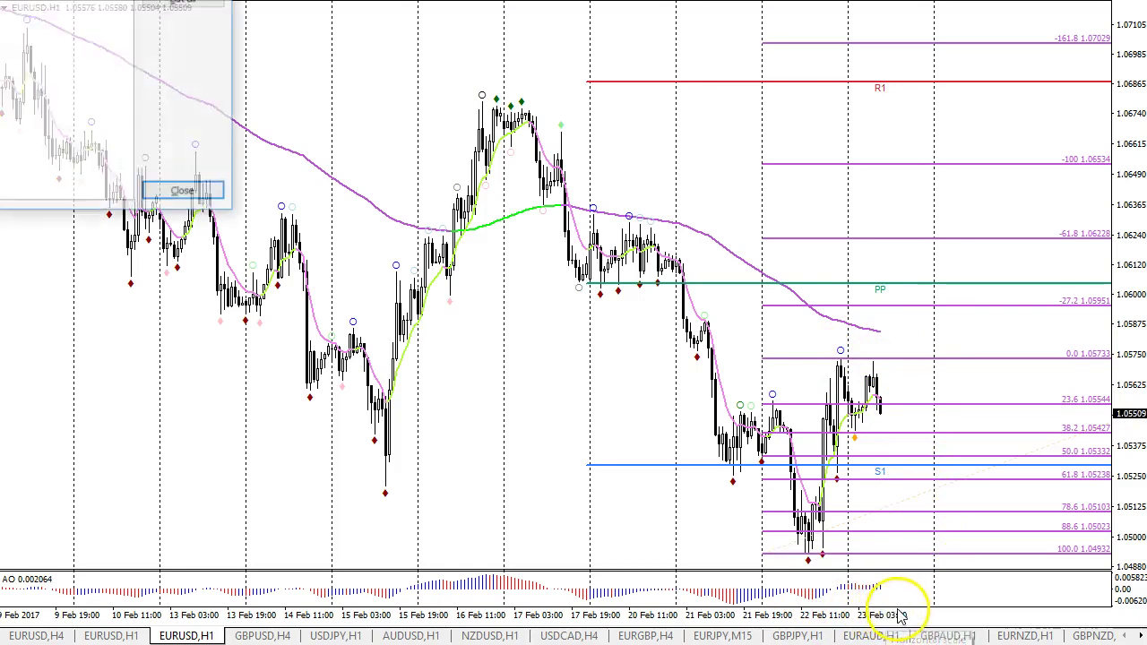
Close the object list, sketch a dip-then-rise around the PP line, then erase it.
left_click(186, 193)
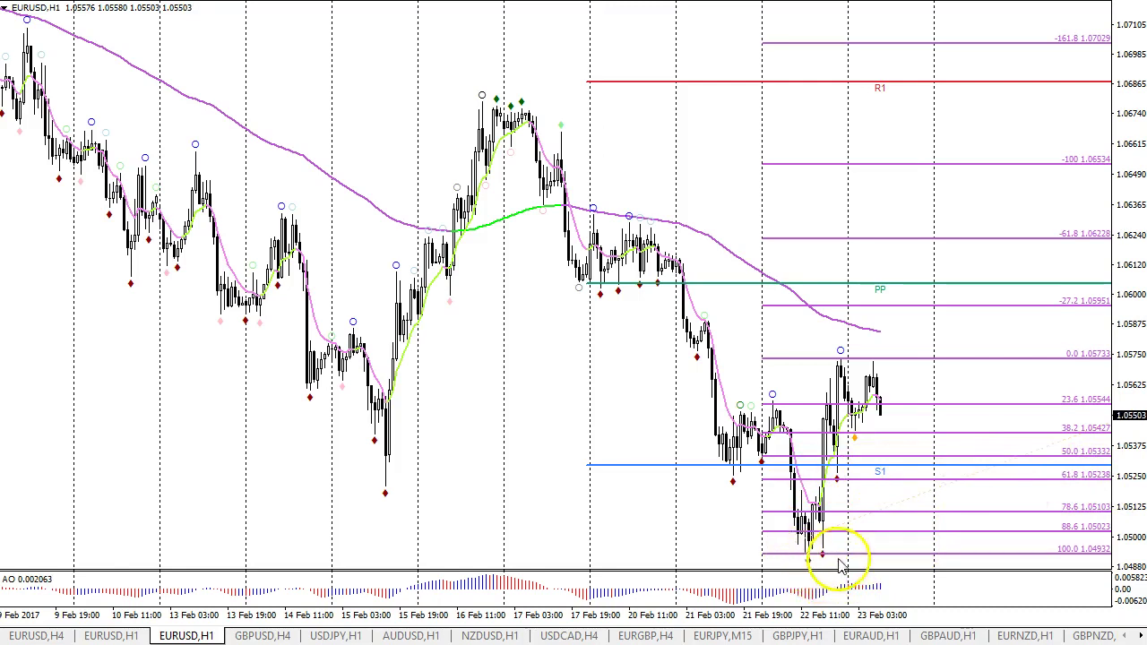
mouse_move(803, 547)
left_mouse_down()
mouse_move(829, 452)
mouse_move(919, 462)
mouse_move(955, 351)
left_mouse_up()
mouse_move(810, 547)
left_mouse_down()
mouse_move(786, 562)
mouse_move(826, 548)
mouse_move(806, 546)
left_mouse_up()
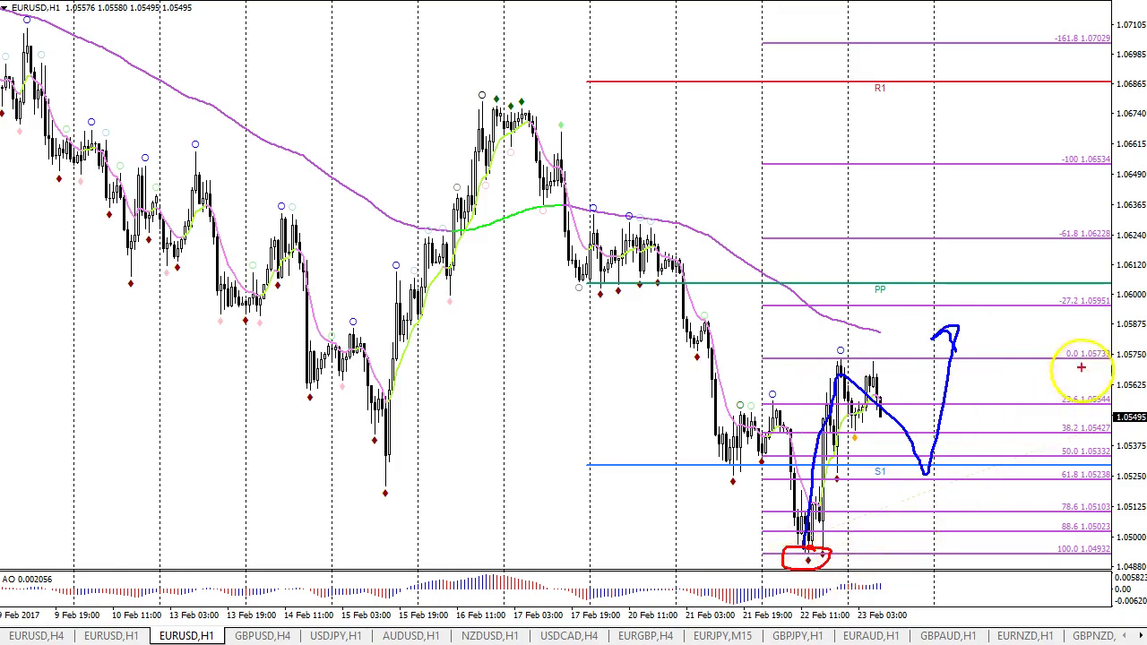
left_click_drag(911, 281, 881, 275)
mouse_move(1115, 286)
left_mouse_down()
mouse_move(1067, 305)
mouse_move(1106, 282)
left_mouse_up()
left_click_drag(648, 280, 674, 285)
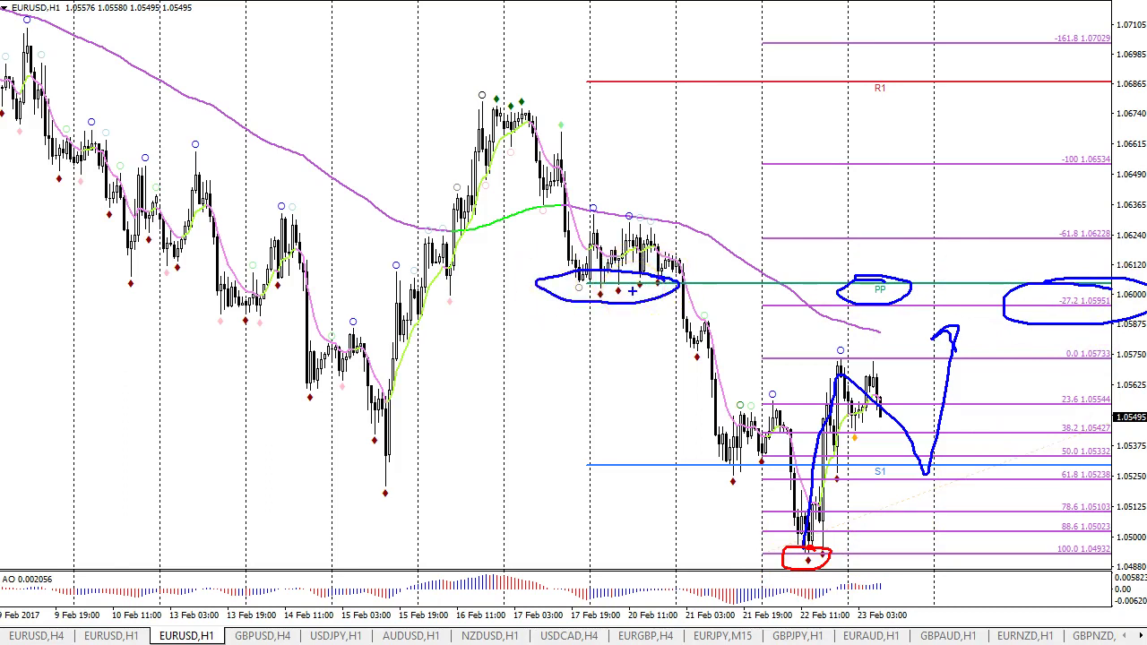
key("e")
Sketch sideways chop at PP rising to R1, mark the -61.8 and -100 levels, then erase.
mouse_move(932, 307)
left_mouse_down()
mouse_move(945, 291)
mouse_move(1033, 310)
left_mouse_up()
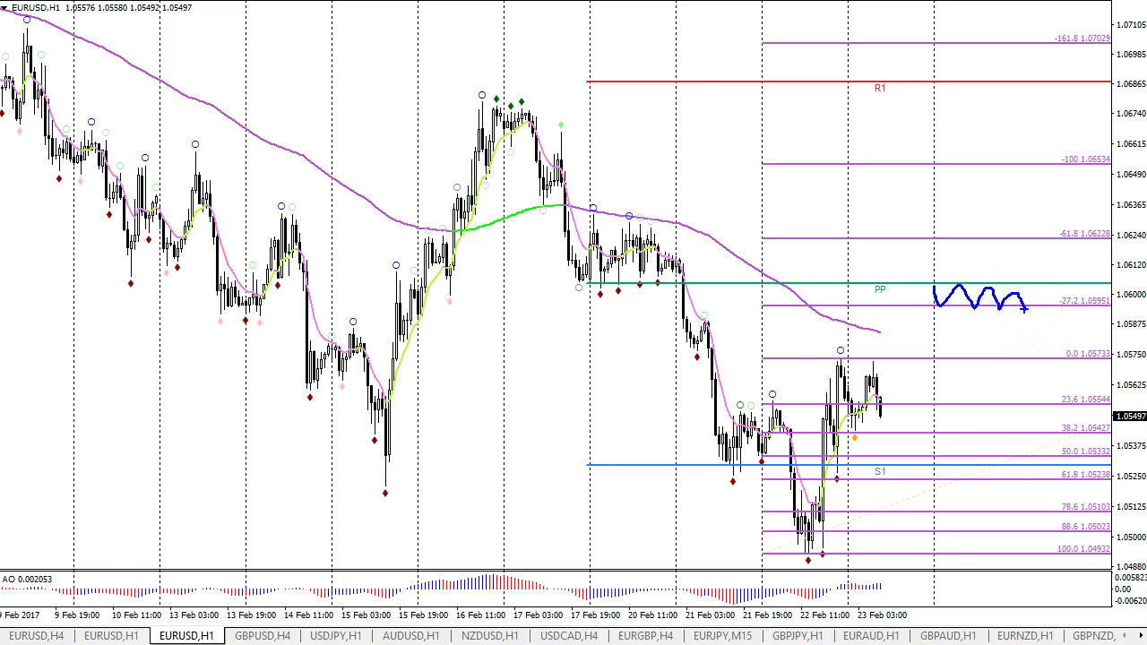
mouse_move(1026, 307)
left_mouse_down()
mouse_move(1055, 97)
mouse_move(1072, 115)
left_mouse_up()
left_click_drag(1009, 236, 1061, 237)
left_click_drag(1018, 166, 1091, 182)
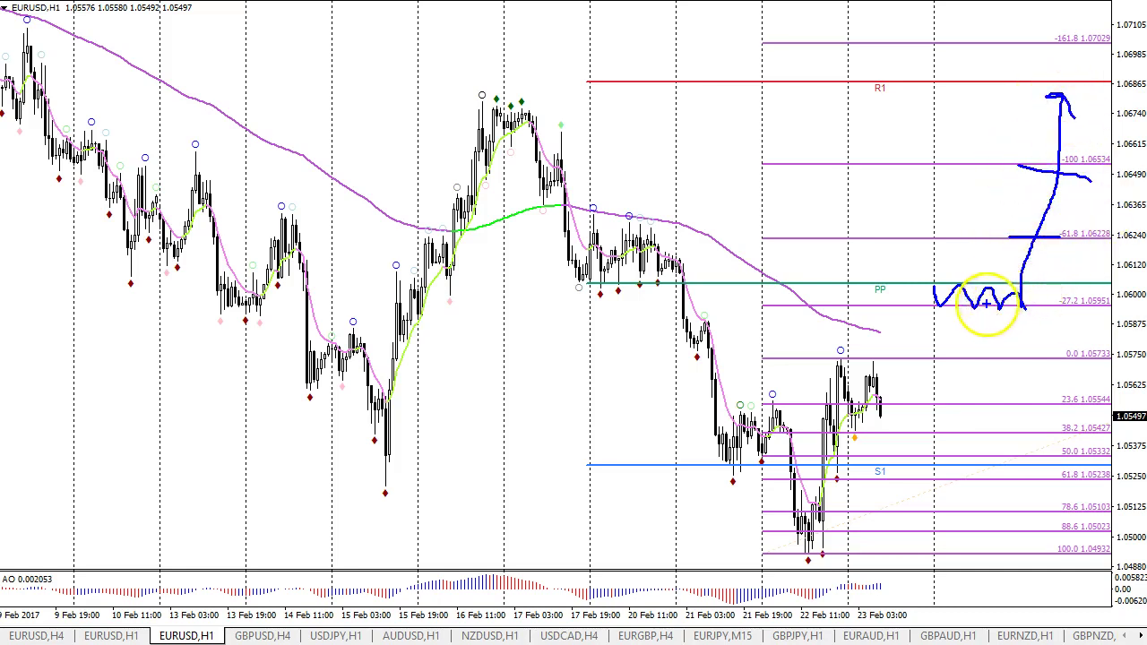
key("e")
In red, circle PP and -27.2, draw two rising lines and a drop from 23.6, then clear.
key("r")
mouse_move(940, 305)
left_mouse_down()
mouse_move(952, 299)
mouse_move(956, 317)
mouse_move(956, 295)
mouse_move(968, 320)
mouse_move(967, 401)
mouse_move(1057, 376)
left_mouse_up()
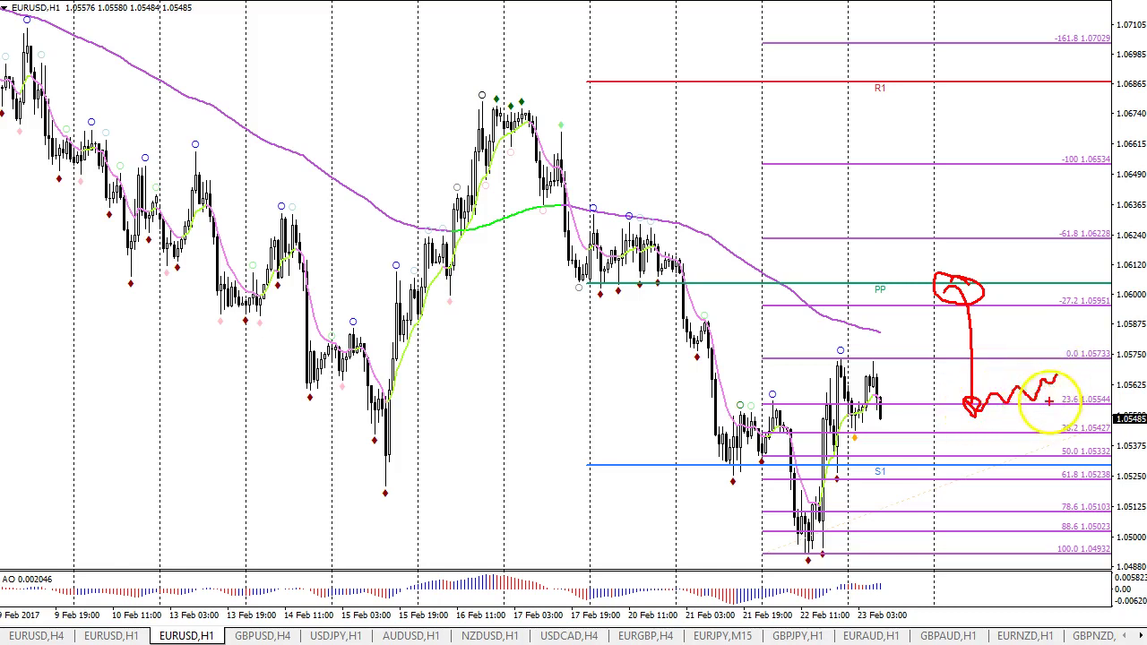
left_click_drag(1080, 383, 948, 421)
left_click_drag(1079, 363, 941, 399)
mouse_move(1057, 397)
left_mouse_down()
mouse_move(1056, 459)
mouse_move(1031, 442)
left_mouse_up()
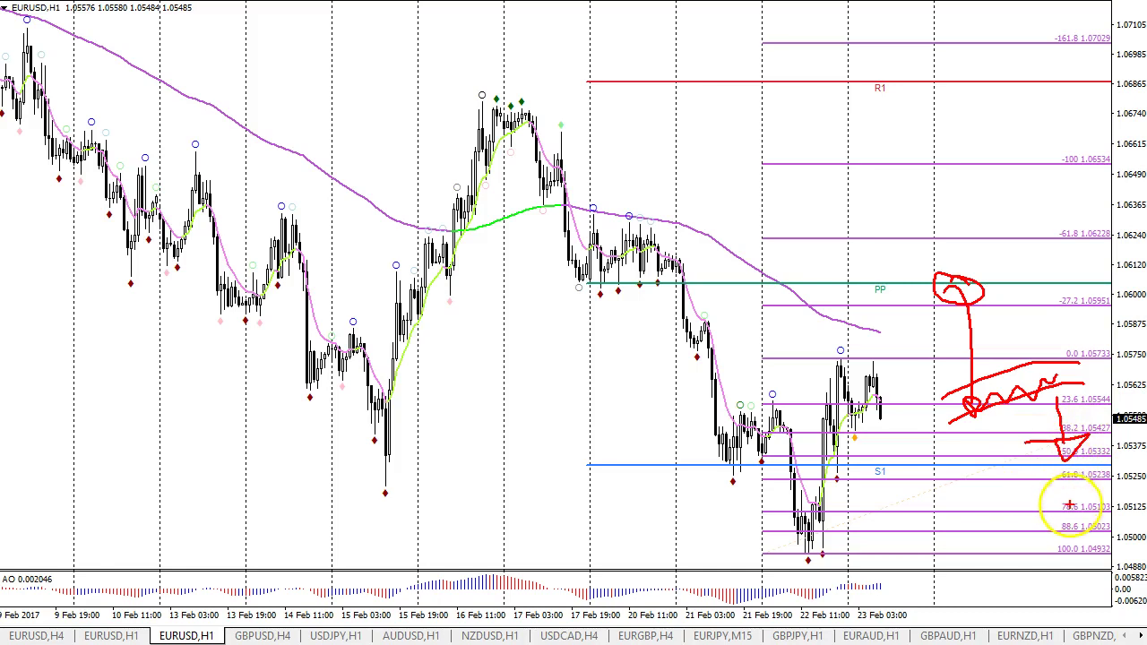
key("Escape")
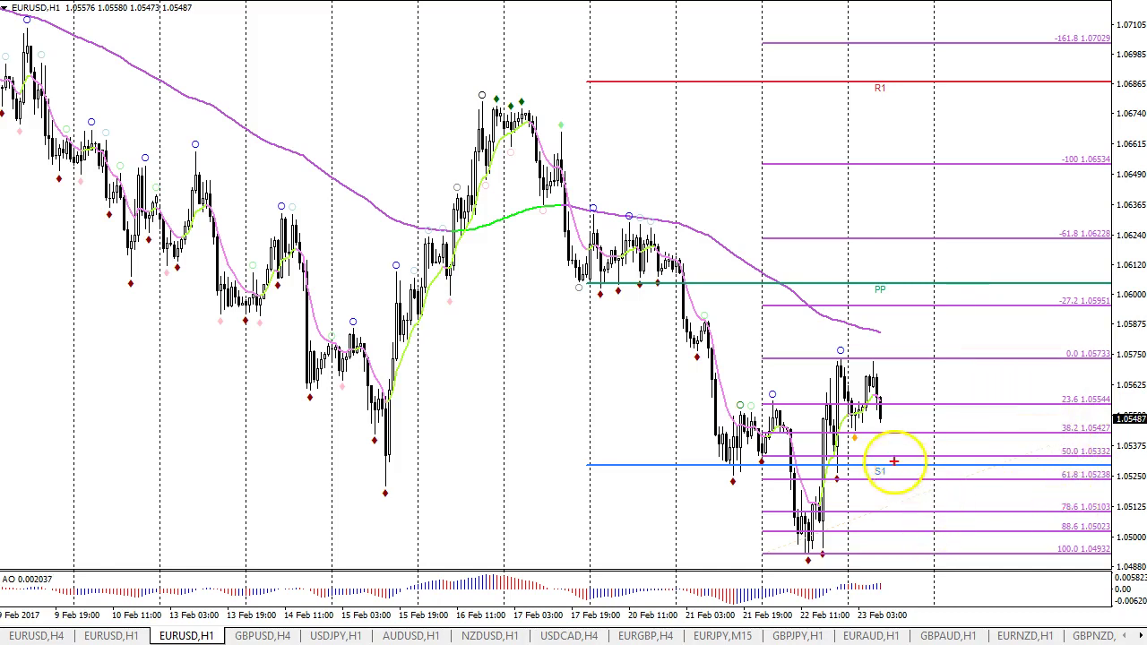
Sketch a dip toward S1 with a hook near PP, circle the lows, then clear.
mouse_move(881, 420)
left_mouse_down()
mouse_move(903, 475)
mouse_move(951, 314)
mouse_move(964, 291)
mouse_move(986, 295)
left_mouse_up()
left_click(1000, 321)
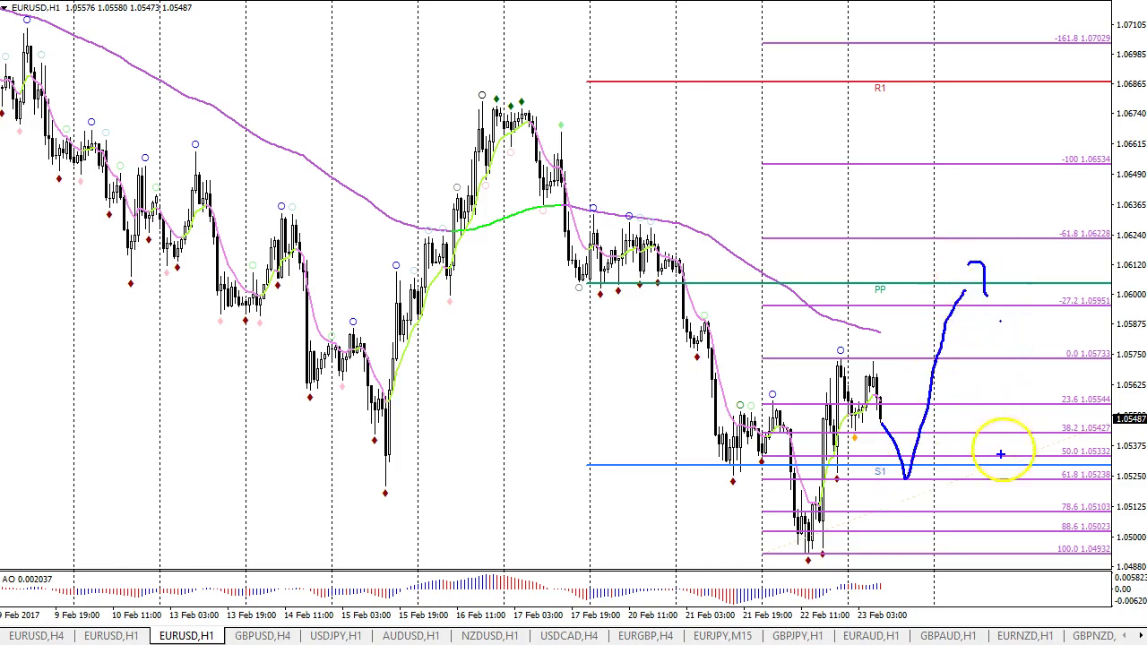
left_click_drag(849, 553, 814, 532)
key("Escape")
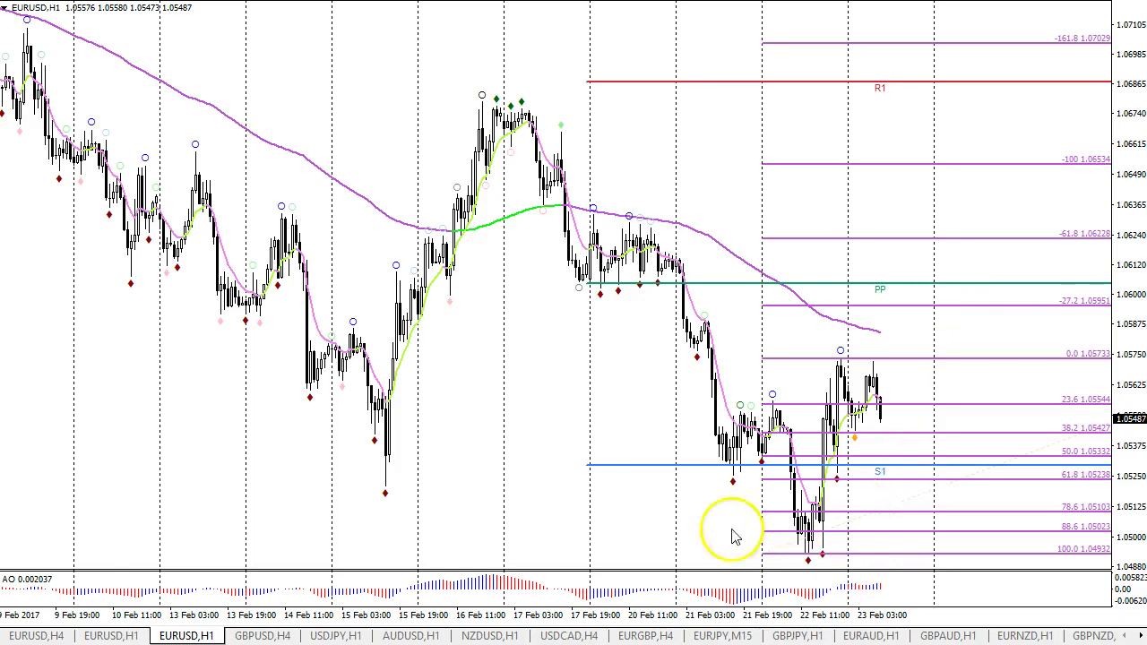
Open the GBPUSD H4 chart, measure with the crosshair, zoom in one step, then switch to H1.
left_click(263, 636)
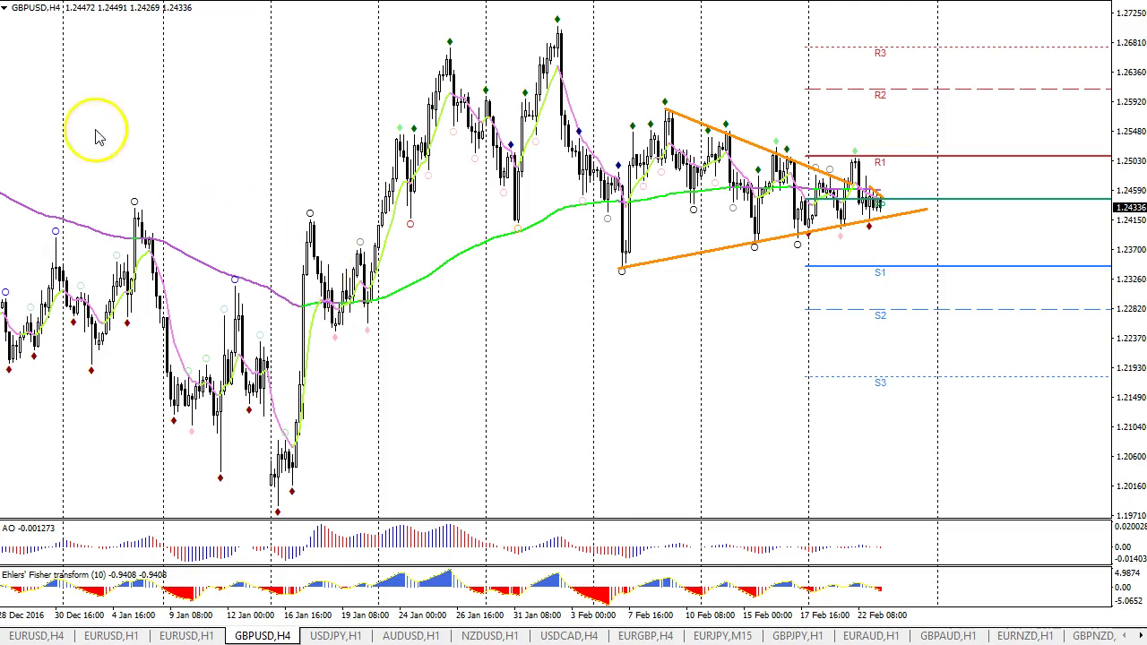
middle_click(448, 146)
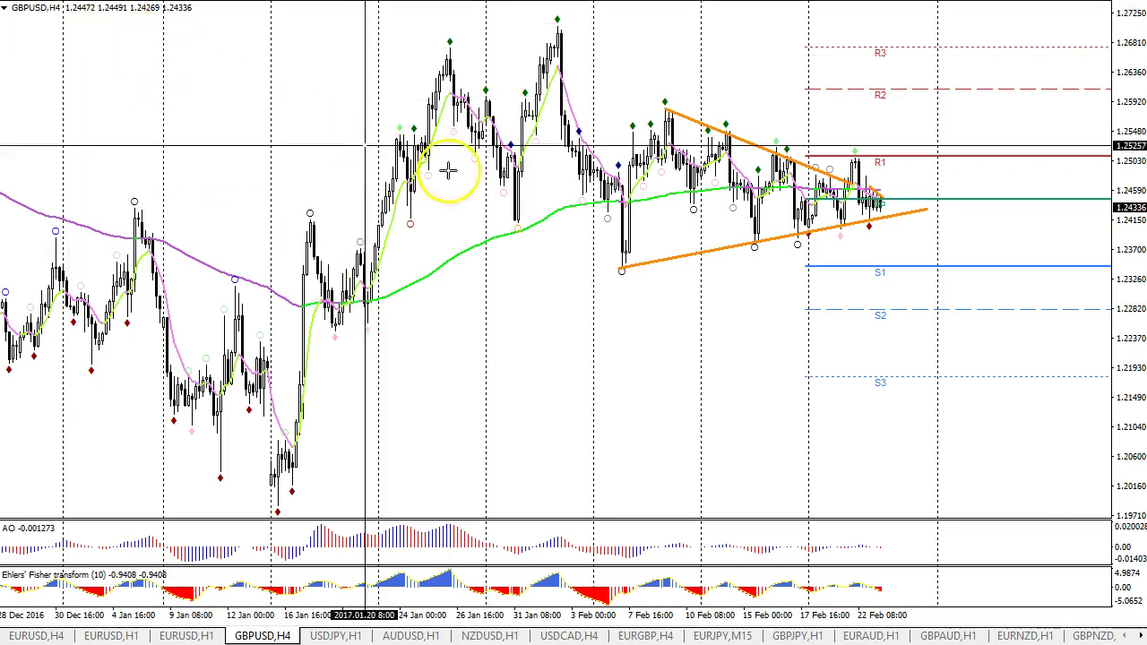
left_click_drag(856, 189, 854, 157)
key("plus")
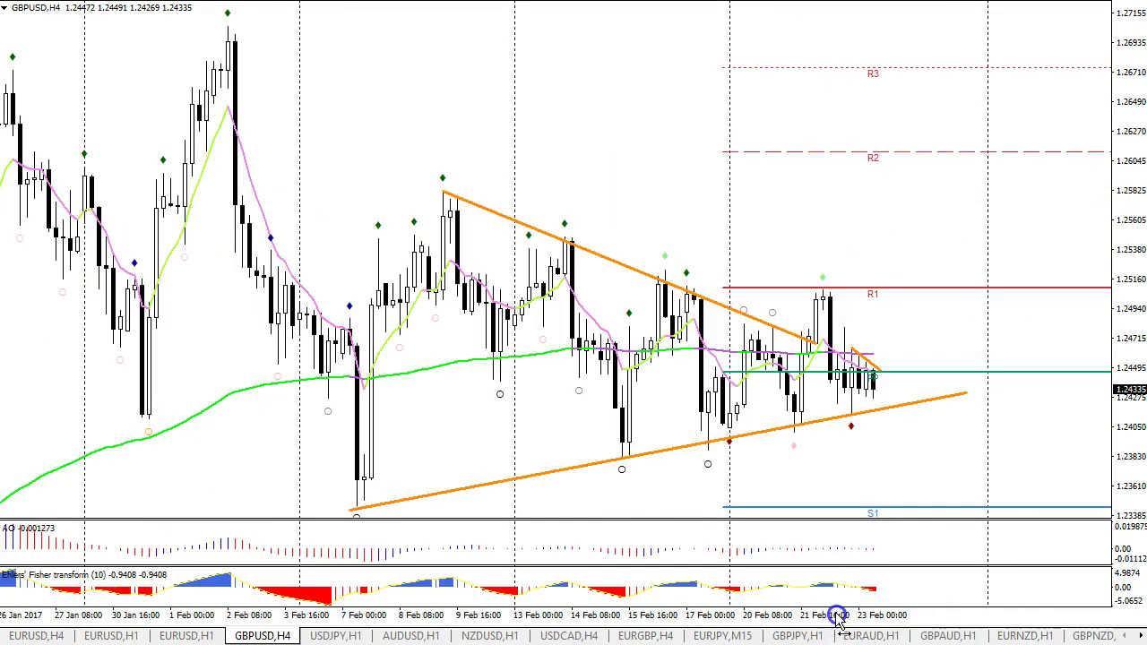
middle_click(487, 338)
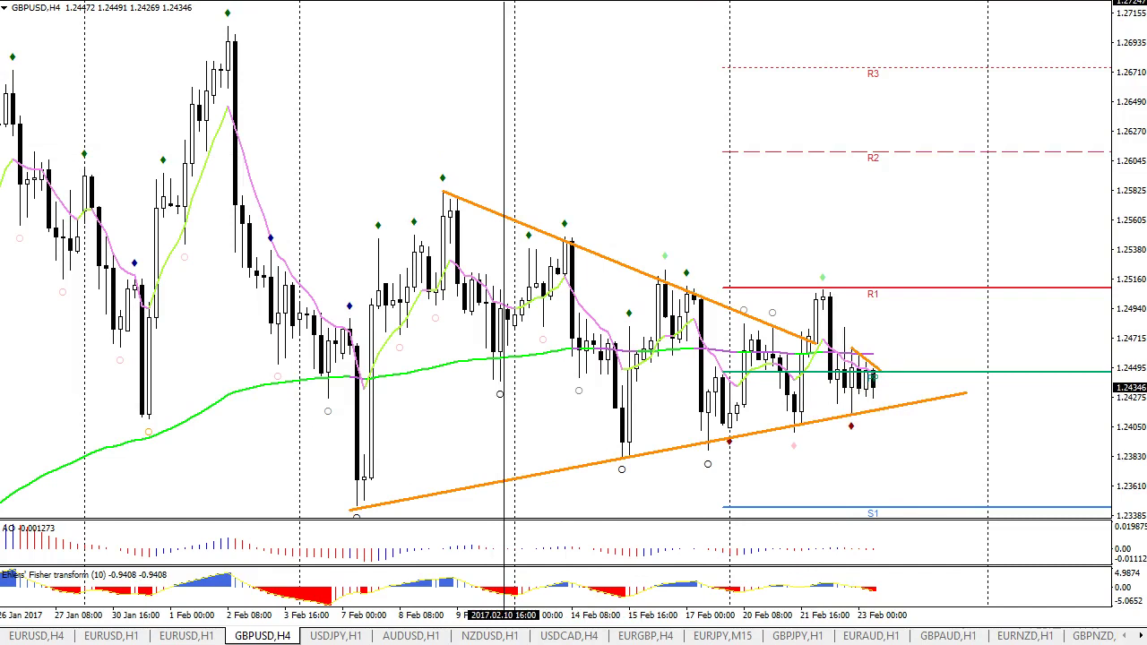
type("H1")
key("Return")
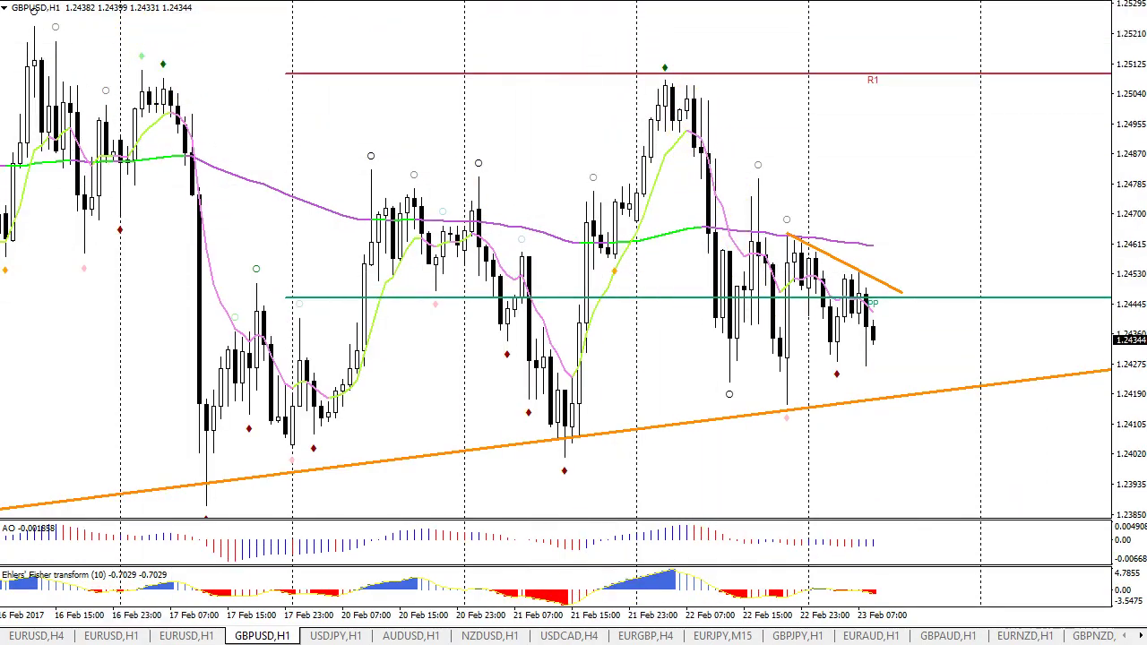
Draw a Fibonacci retracement from the 21 Feb low to the 22 Feb high on GBPUSD H1.
left_click_drag(565, 456, 668, 79)
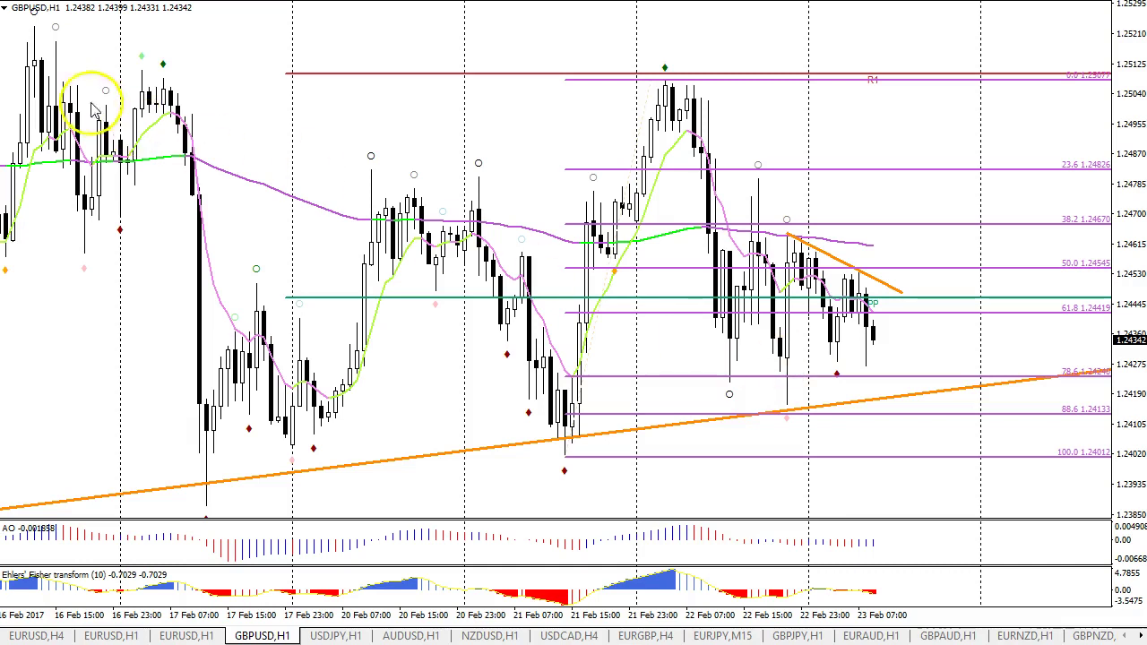
Measure the move with the crosshair, delete the Fibonacci, and return to the GBPUSD H4 chart.
middle_click(745, 320)
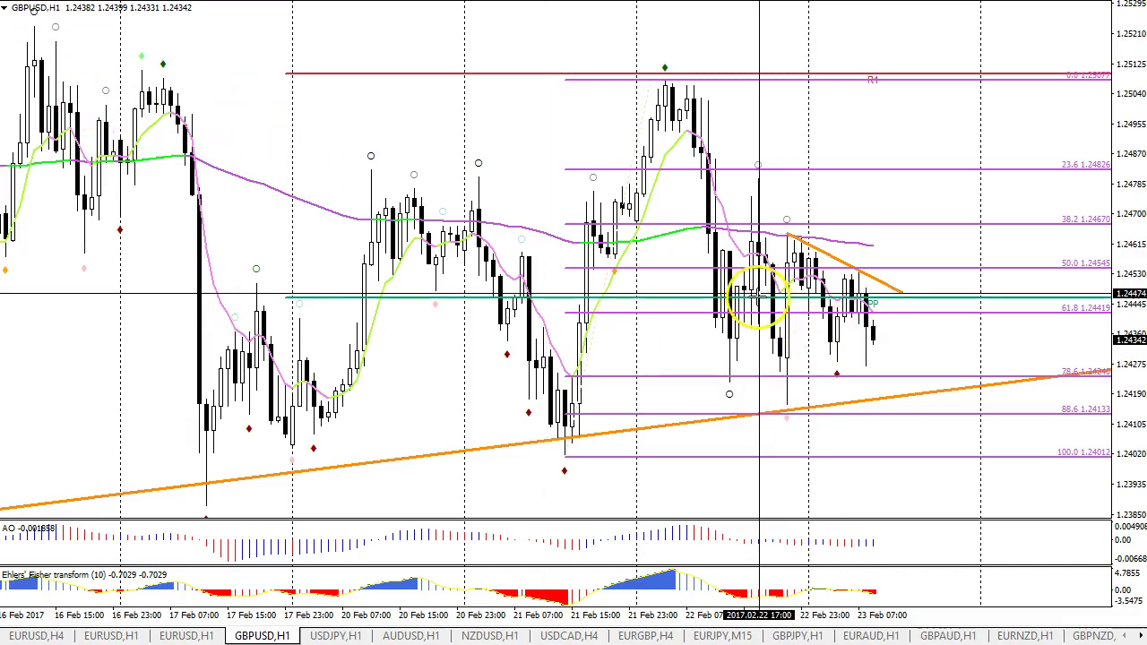
left_click_drag(753, 314, 587, 486)
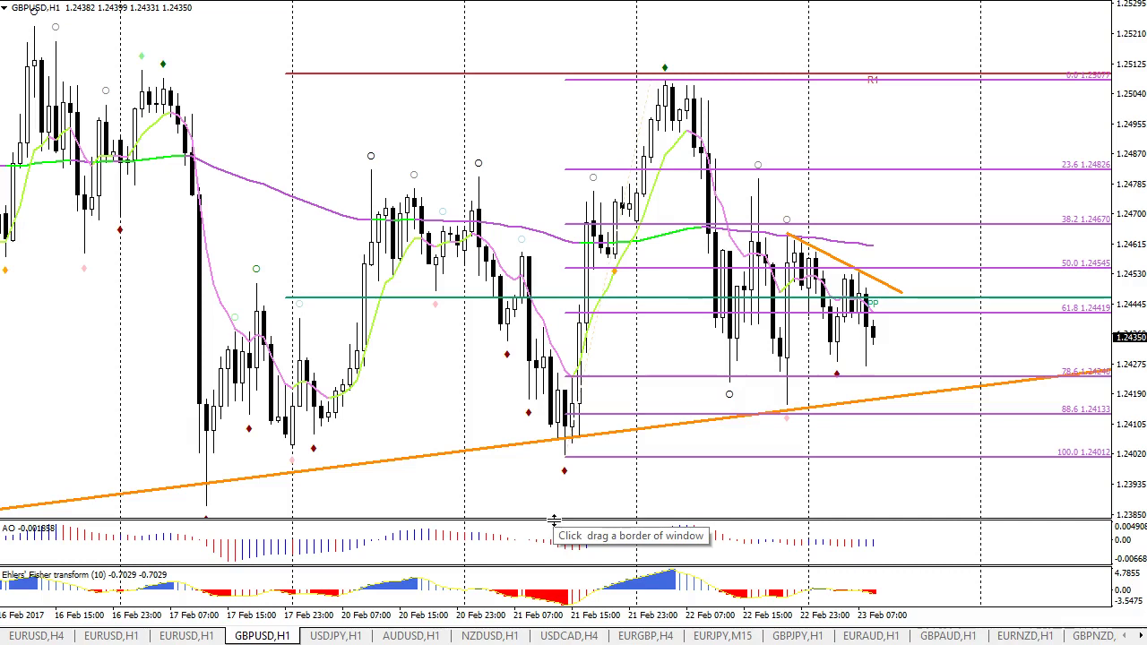
right_click(659, 95)
left_click(687, 150)
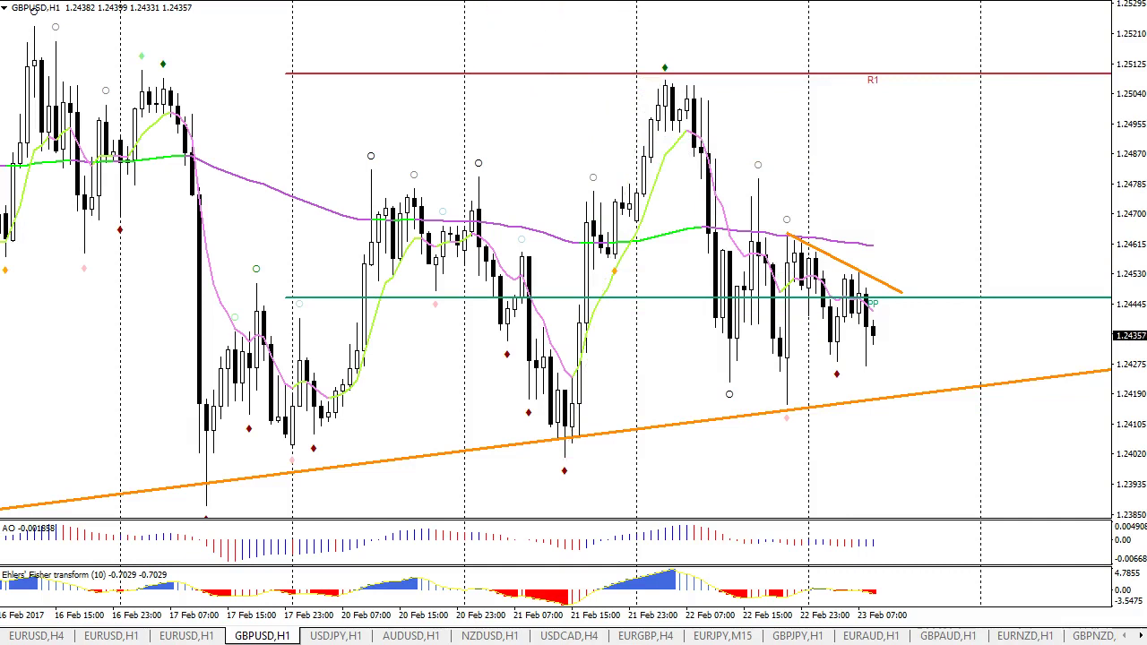
left_click(663, 2)
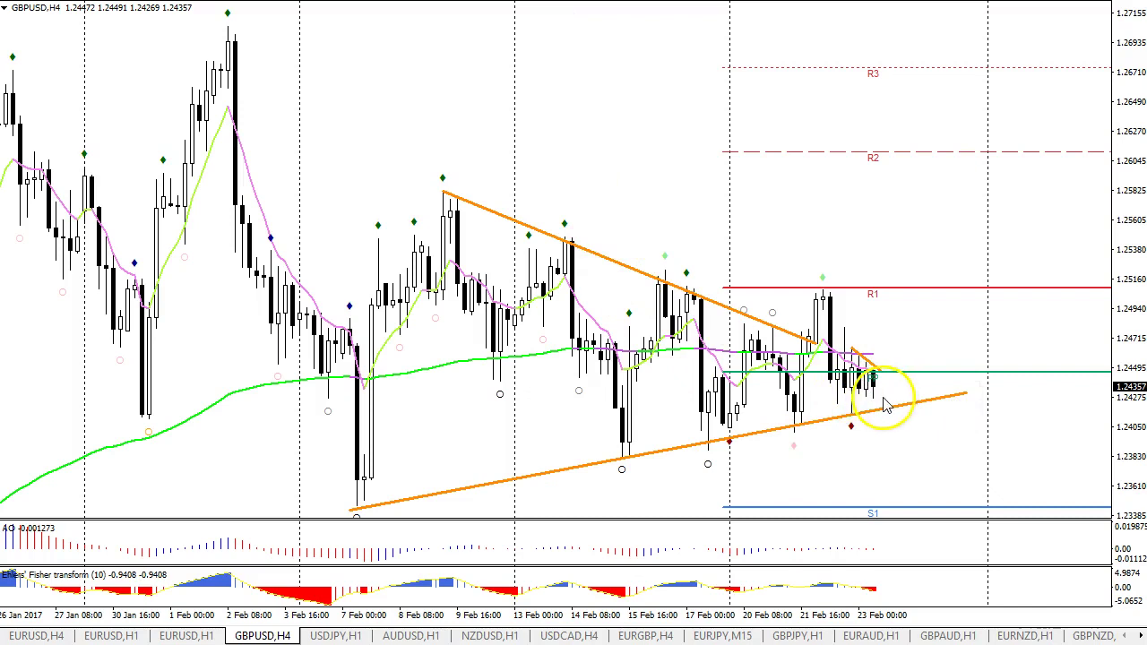
double_click(356, 507)
double_click(355, 507)
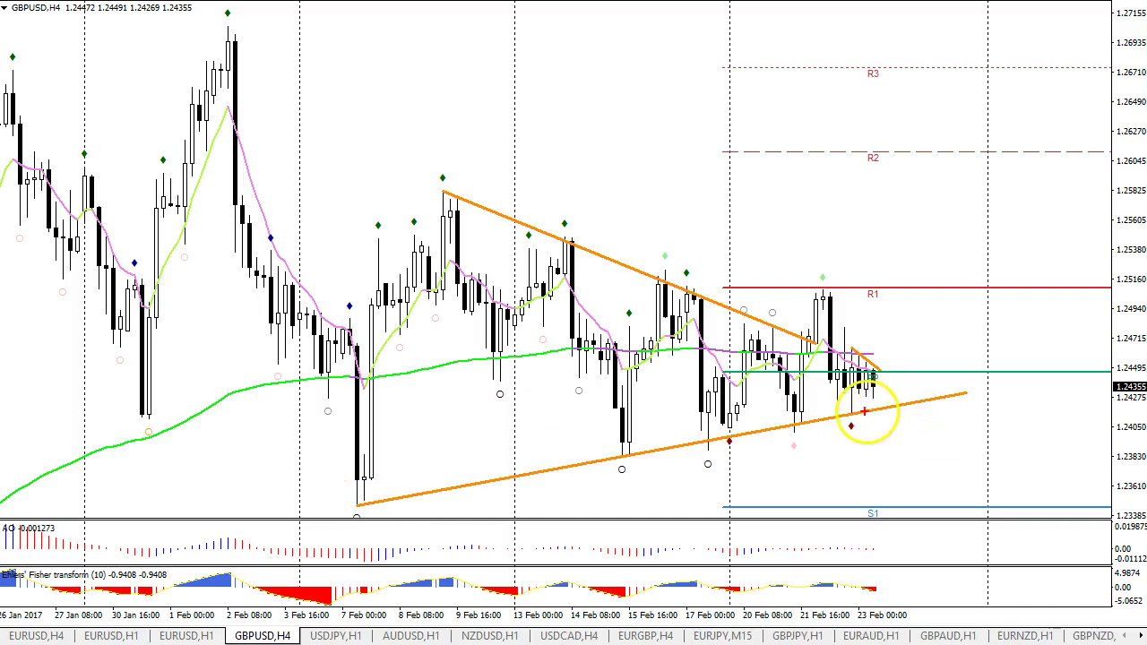
mouse_move(787, 419)
left_mouse_down()
mouse_move(921, 426)
mouse_move(894, 447)
mouse_move(877, 408)
left_mouse_up()
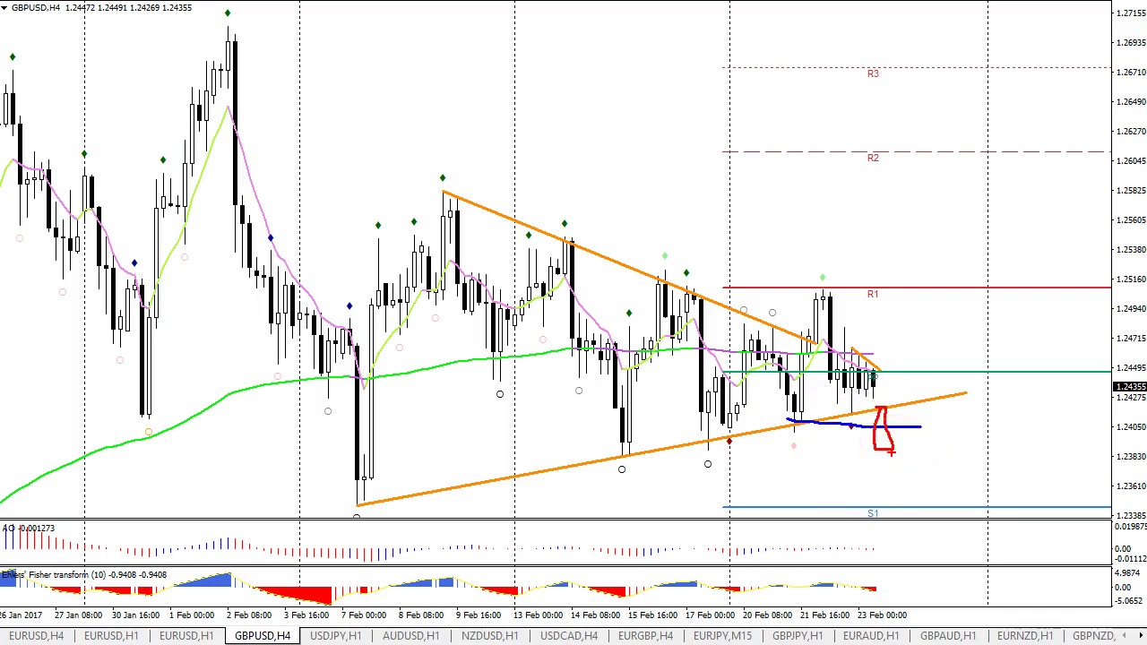
left_click_drag(884, 399, 893, 399)
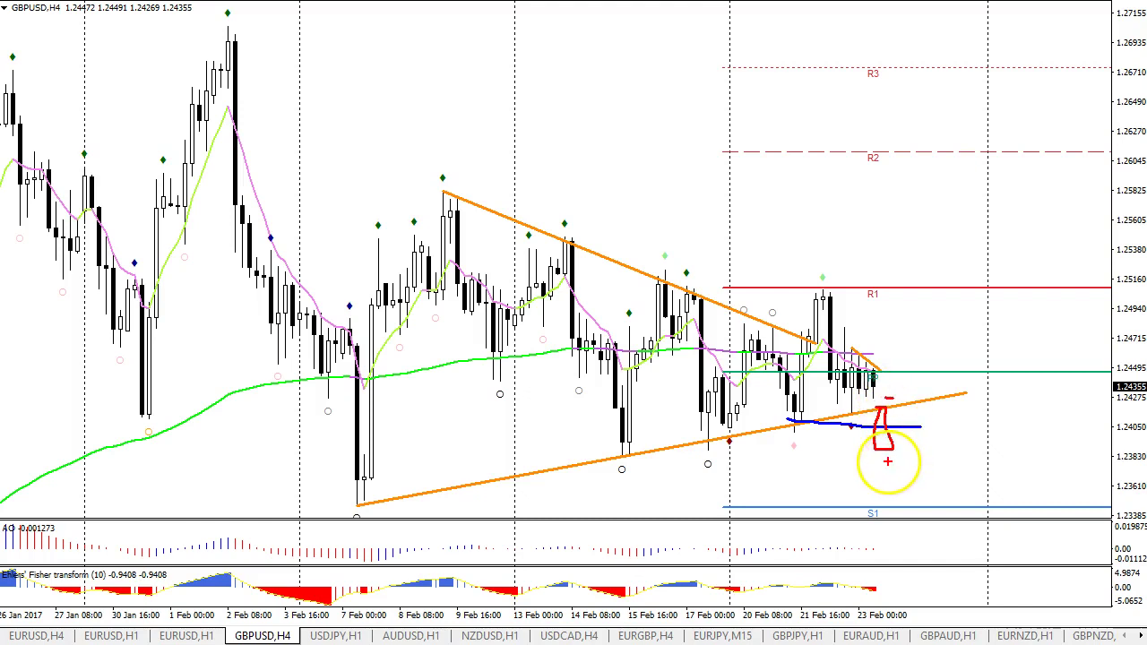
mouse_move(894, 452)
left_mouse_down()
mouse_move(896, 504)
mouse_move(903, 490)
left_mouse_up()
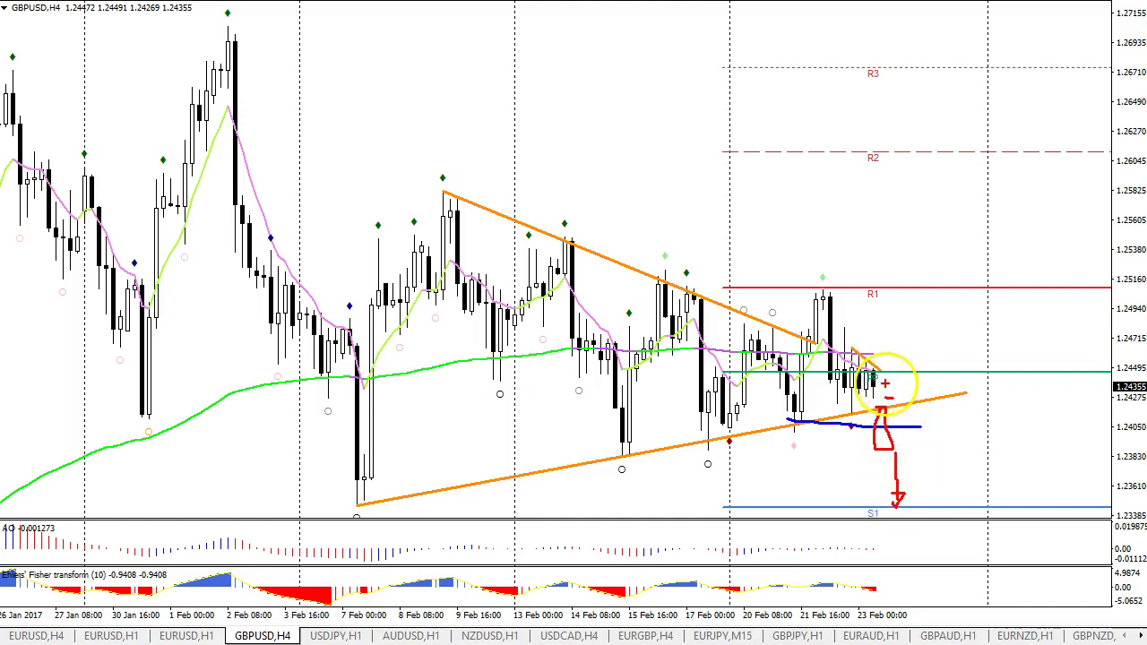
key("Escape")
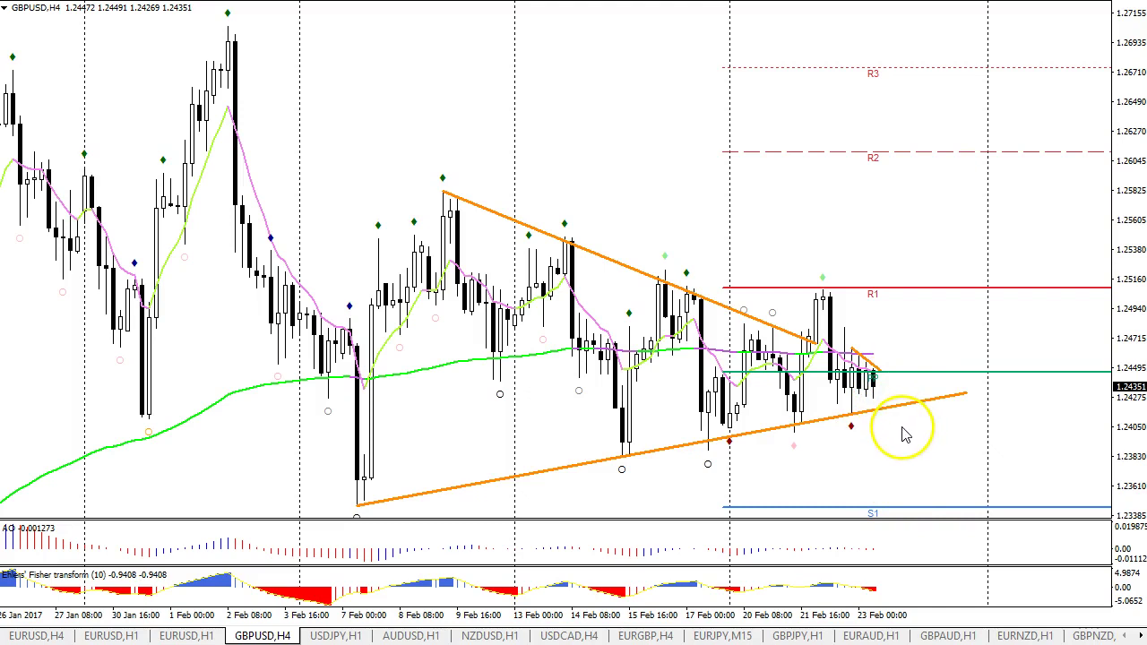
mouse_move(887, 412)
left_mouse_down()
mouse_move(894, 432)
mouse_move(927, 368)
mouse_move(947, 497)
mouse_move(962, 498)
left_mouse_up()
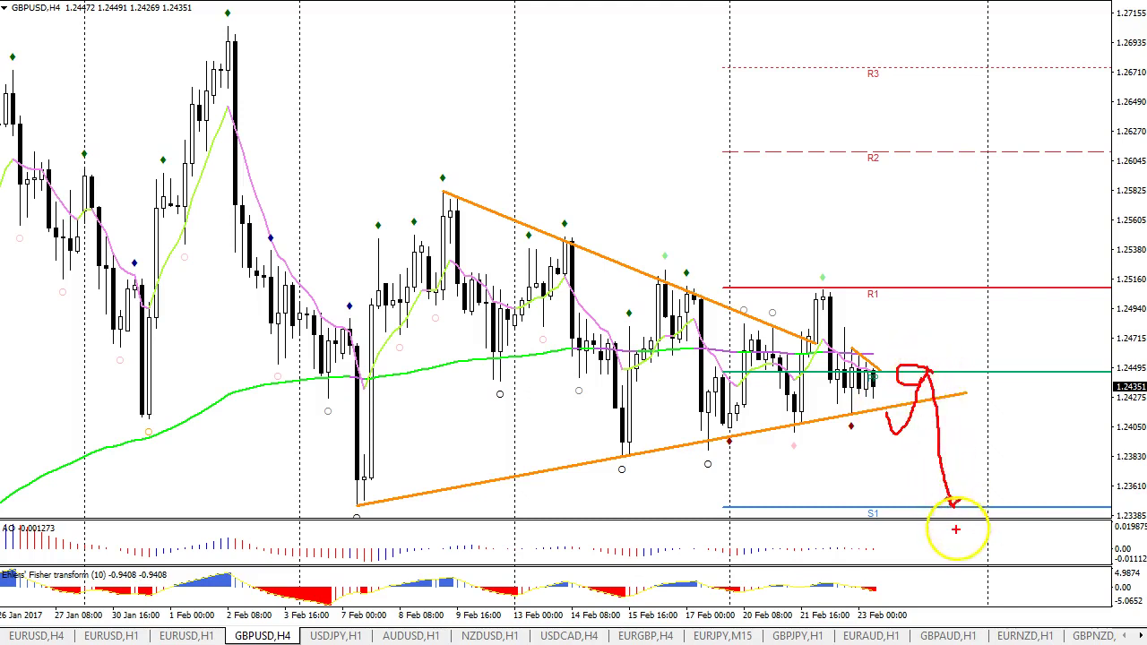
key("e")
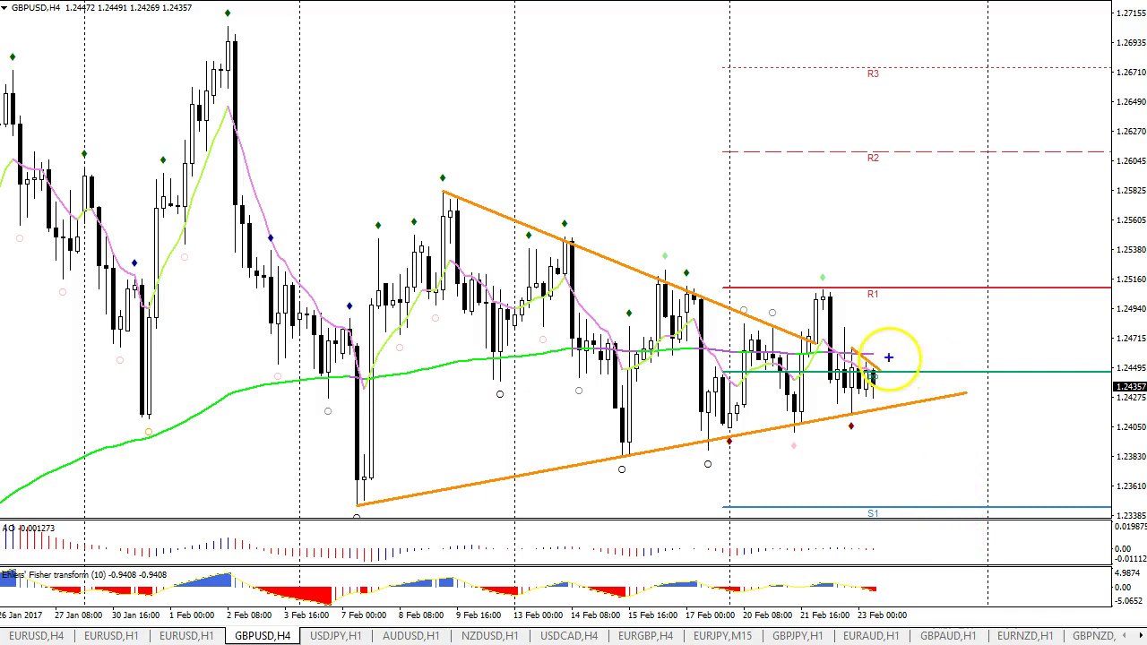
mouse_move(879, 343)
left_mouse_down()
mouse_move(880, 367)
mouse_move(889, 356)
mouse_move(879, 343)
mouse_move(857, 358)
mouse_move(845, 346)
left_mouse_up()
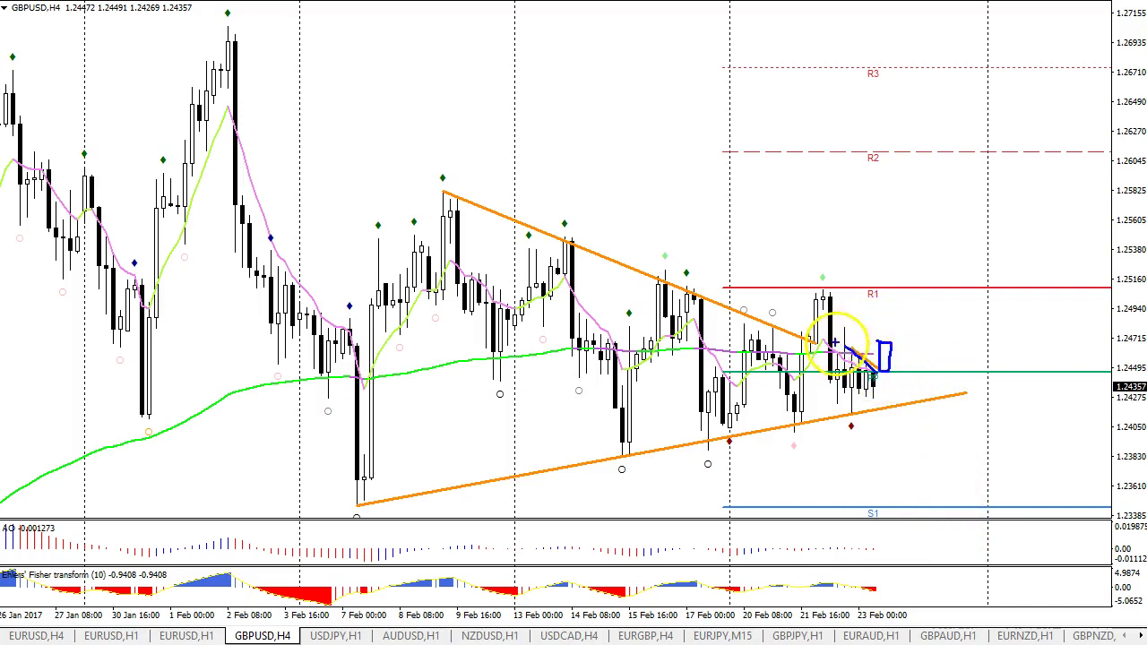
key("e")
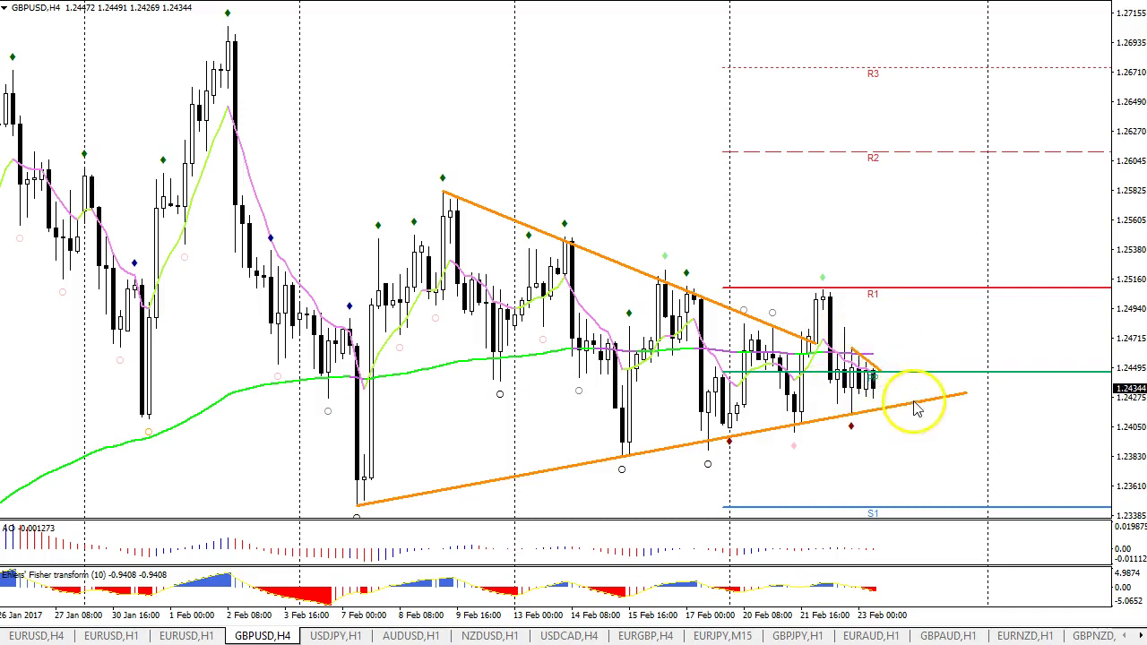
mouse_move(879, 345)
left_mouse_down()
mouse_move(887, 352)
mouse_move(930, 158)
mouse_move(946, 170)
left_mouse_up()
key("r")
left_click_drag(772, 291, 955, 291)
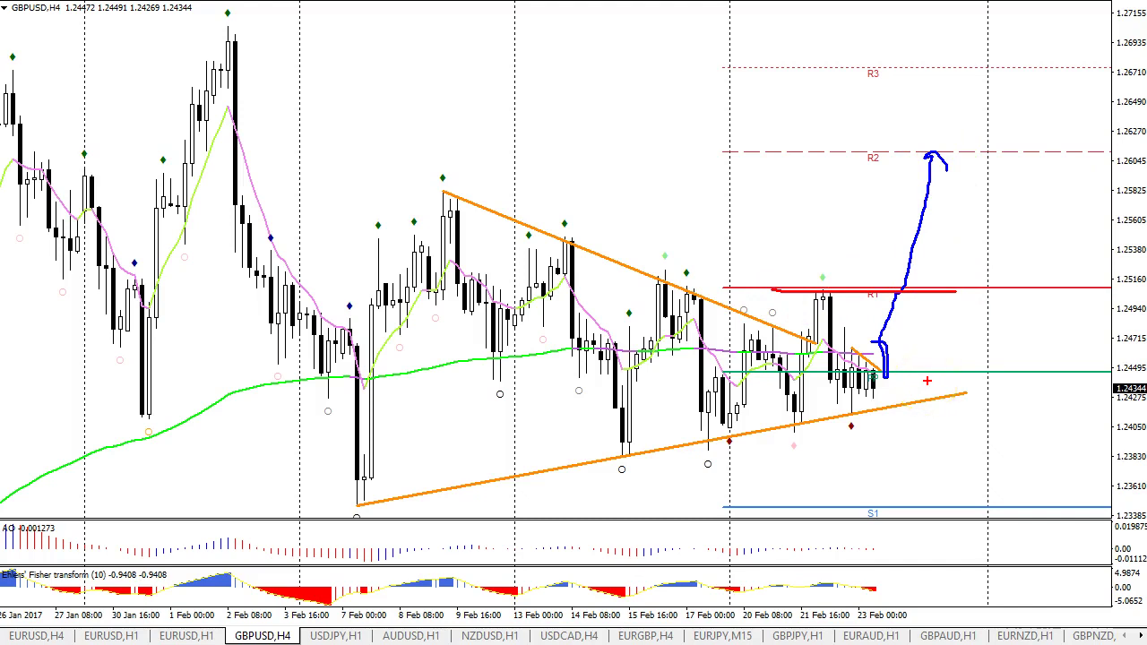
key("e")
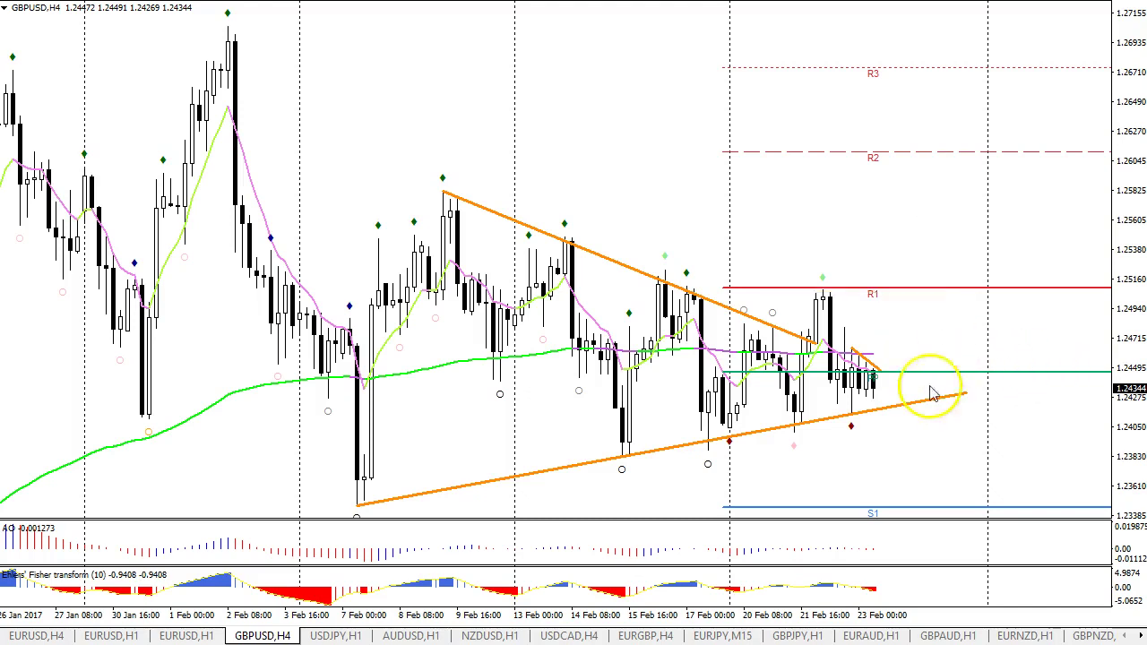
Sketch triangle scenarios (blue rise to R2, red drop to S1), clear them, and compress the chart.
mouse_move(554, 260)
left_mouse_down()
mouse_move(578, 488)
mouse_move(670, 277)
mouse_move(722, 471)
mouse_move(811, 414)
mouse_move(885, 410)
left_mouse_up()
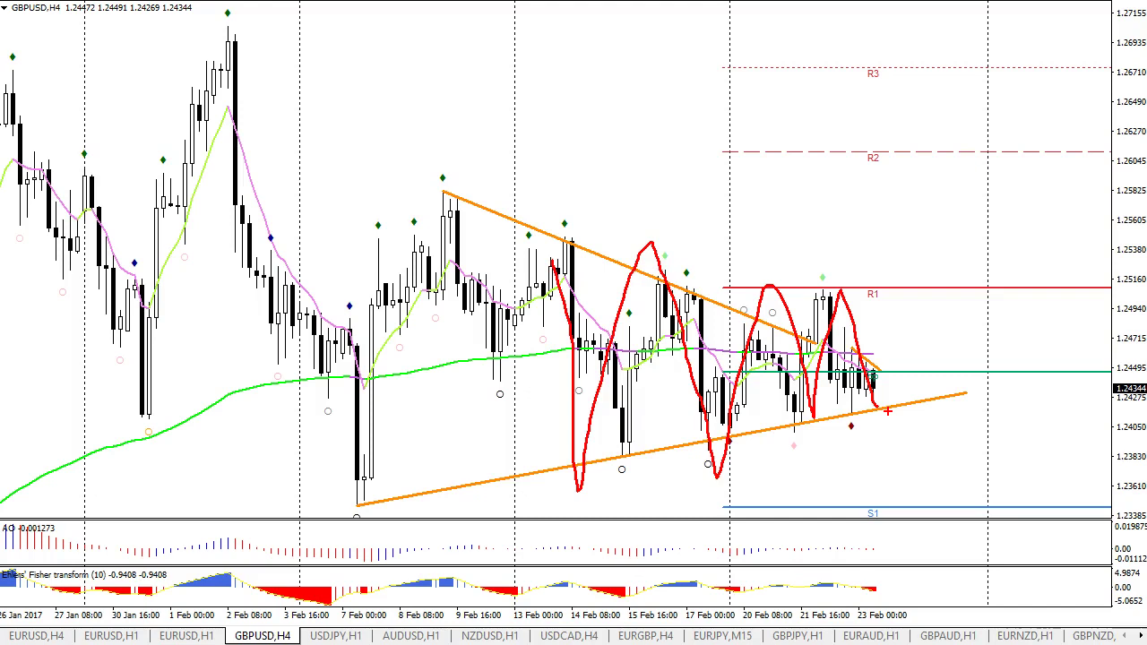
key("Escape")
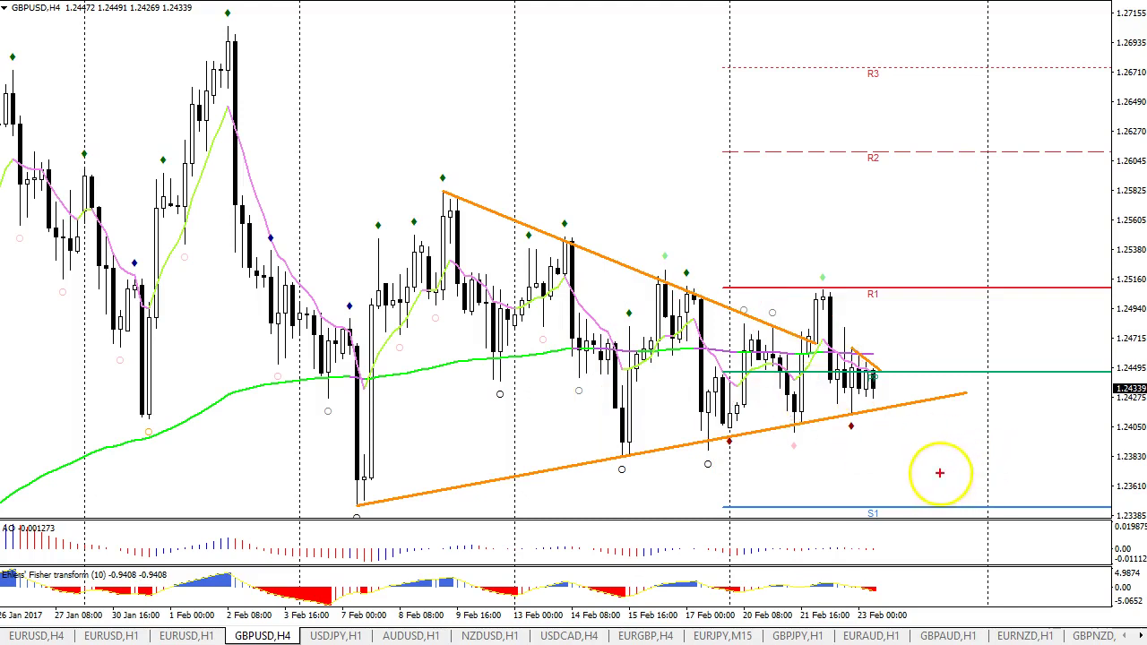
mouse_move(883, 412)
left_mouse_down()
mouse_move(902, 443)
mouse_move(909, 429)
mouse_move(883, 405)
left_mouse_up()
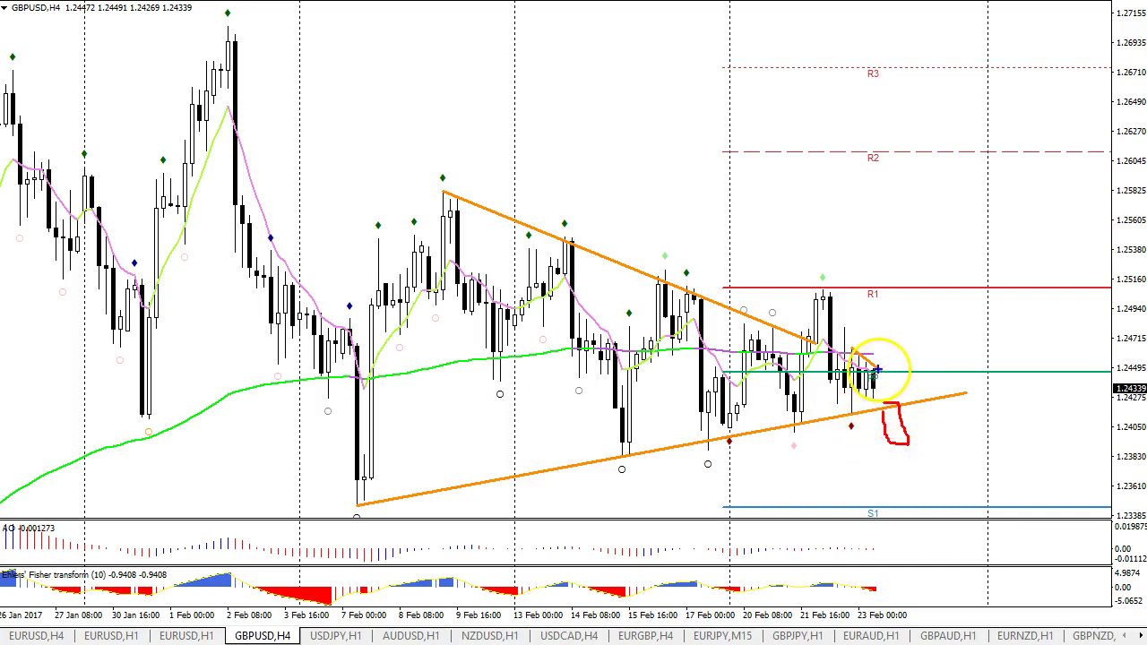
mouse_move(882, 369)
left_mouse_down()
mouse_move(884, 337)
mouse_move(903, 370)
left_mouse_up()
mouse_move(900, 328)
left_mouse_down()
mouse_move(955, 177)
mouse_move(977, 164)
left_mouse_up()
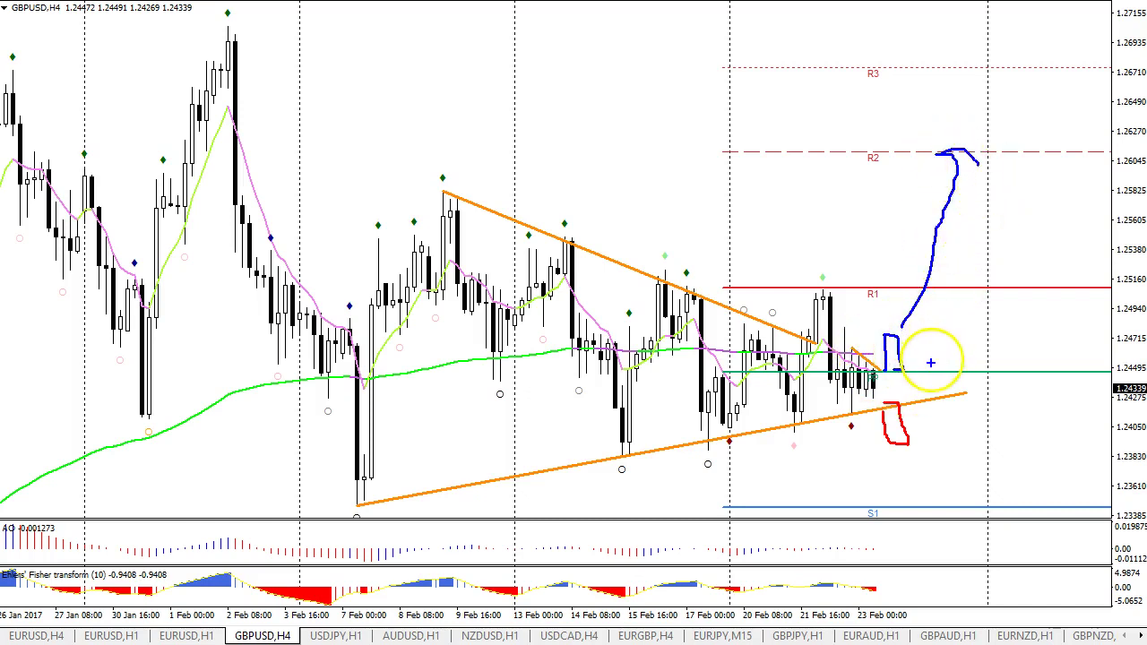
mouse_move(905, 444)
left_mouse_down()
mouse_move(950, 528)
mouse_move(977, 521)
left_mouse_up()
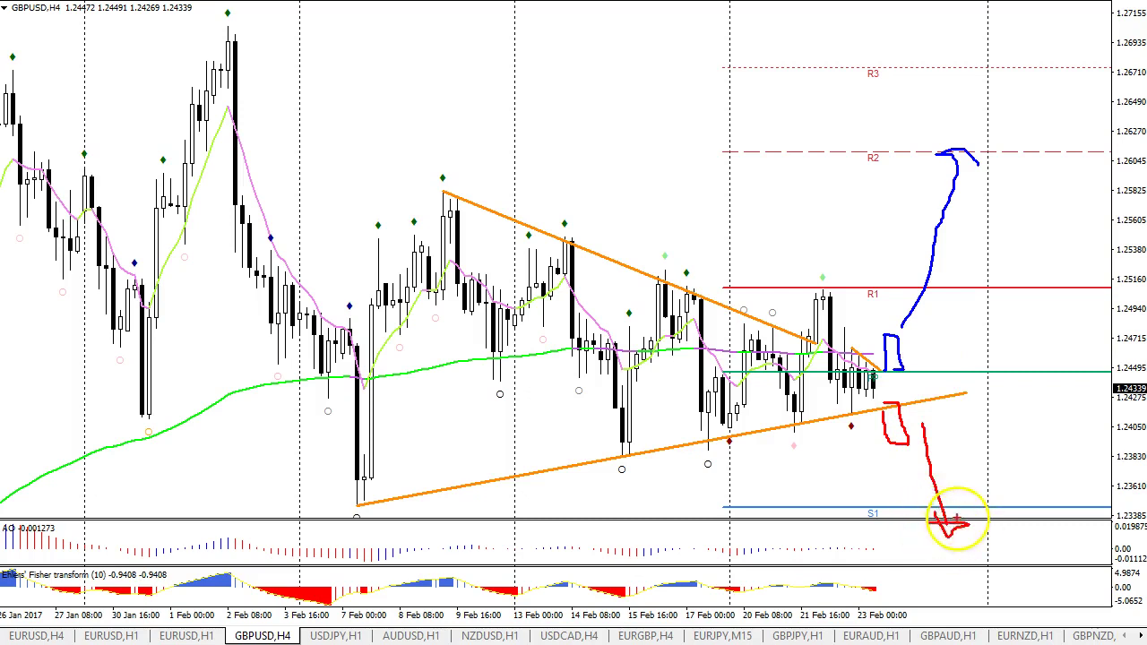
key("Escape")
left_click_drag(854, 609, 838, 619)
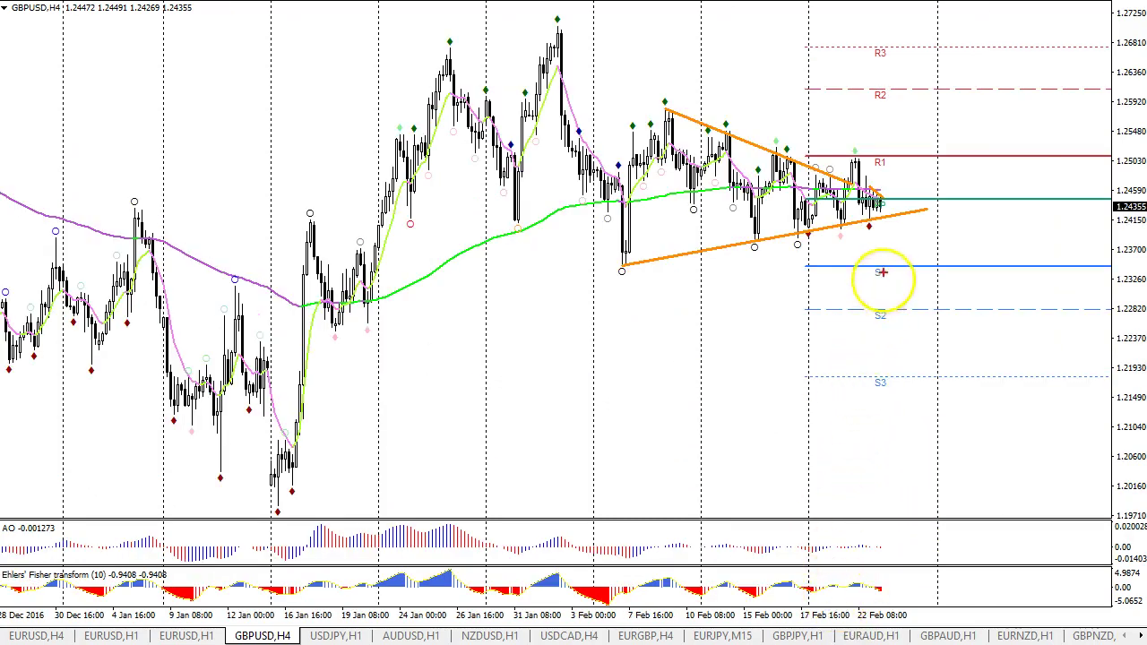
Clear a red mark near S1 and draw a Fibonacci from the 16 Jan low to the 3 Feb high.
left_click_drag(871, 269, 914, 283)
key("Escape")
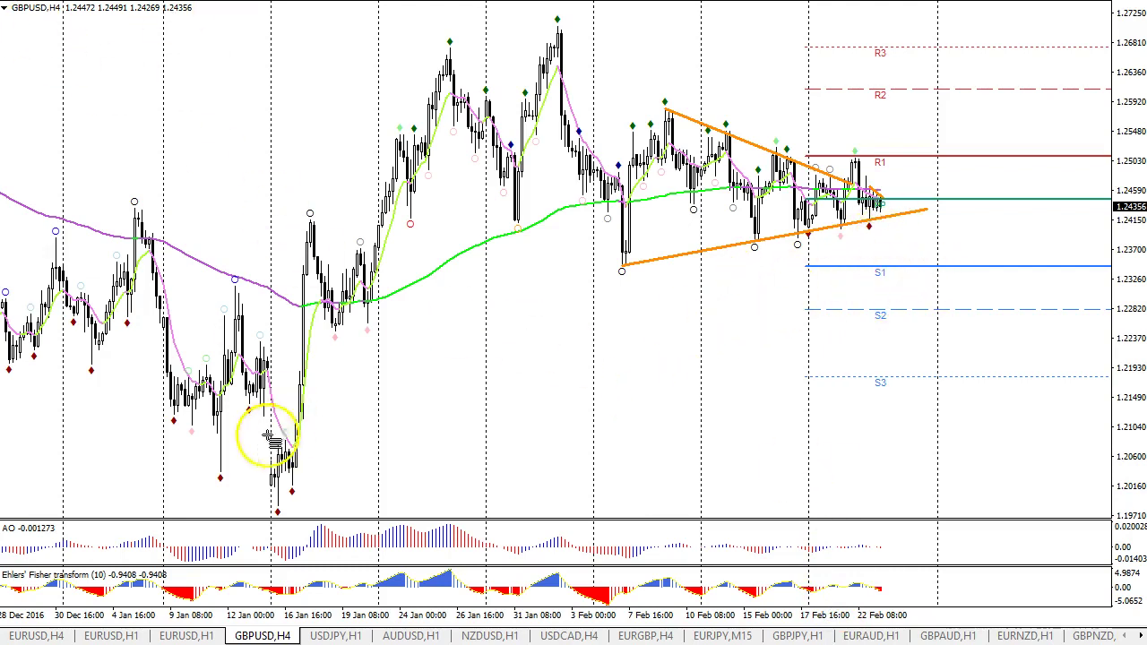
left_click_drag(274, 509, 274, 28)
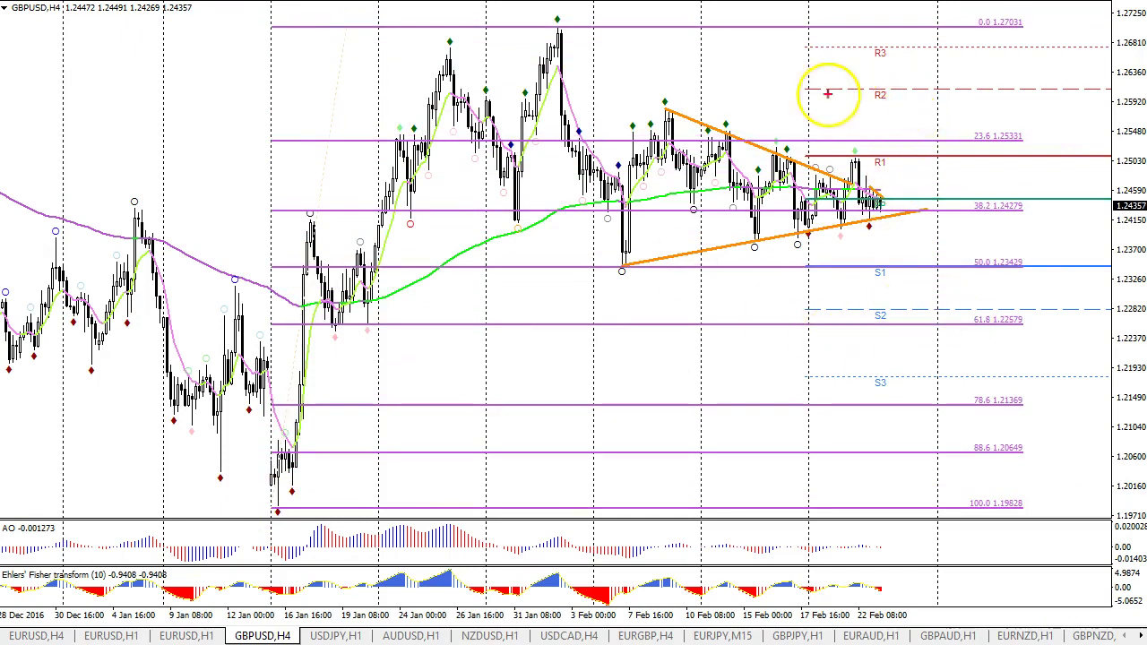
Circle the R2 pivot and the 3 Feb high in blue, then clear the circles.
left_click_drag(894, 85, 912, 93)
left_click_drag(593, 27, 609, 27)
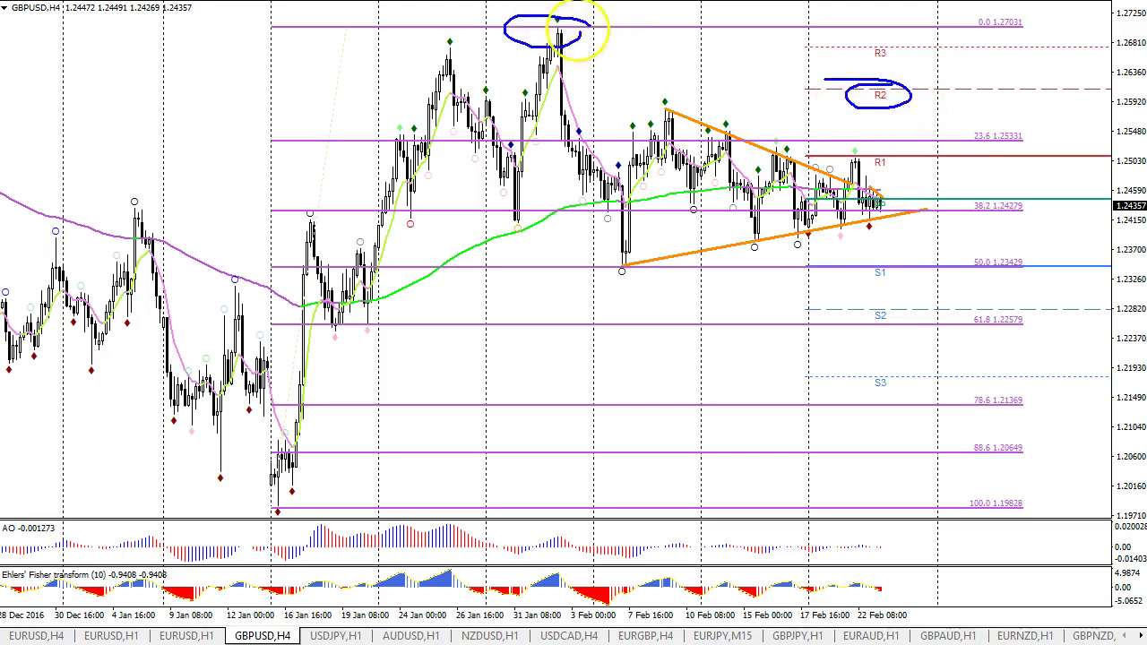
key("Escape")
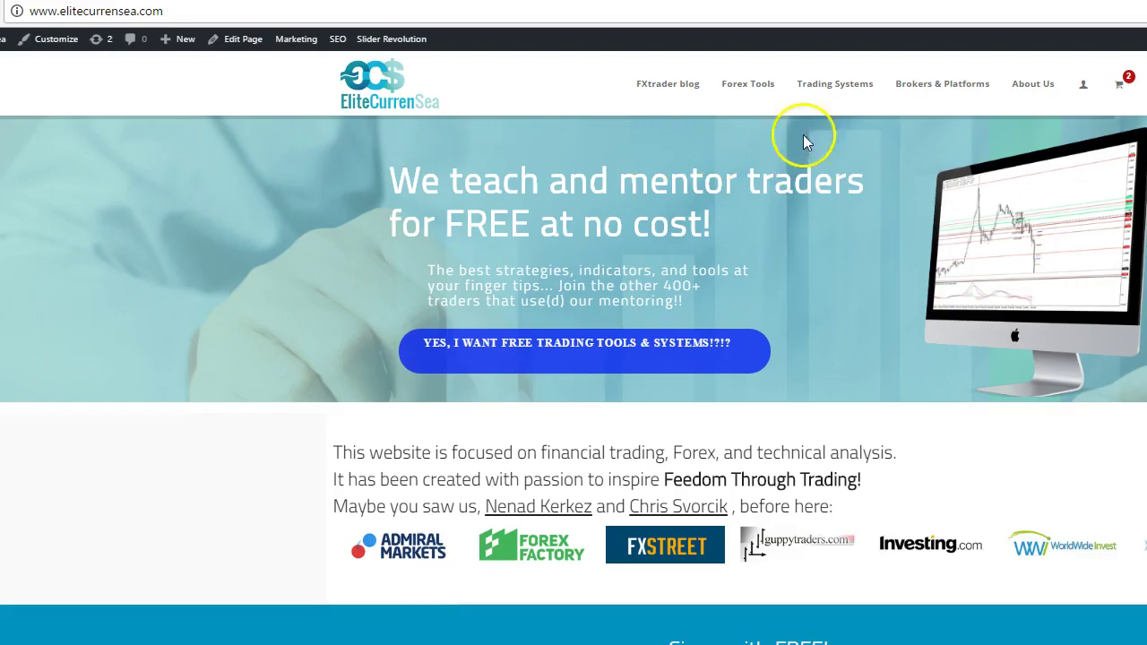
mouse_move(856, 99)
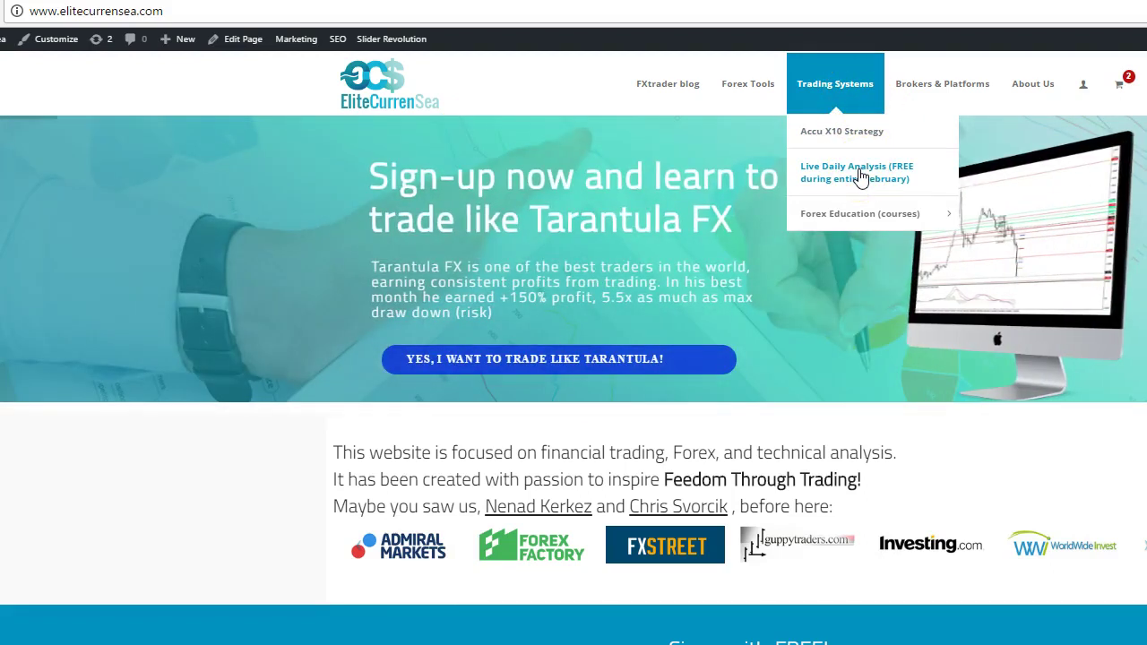
left_click(864, 175)
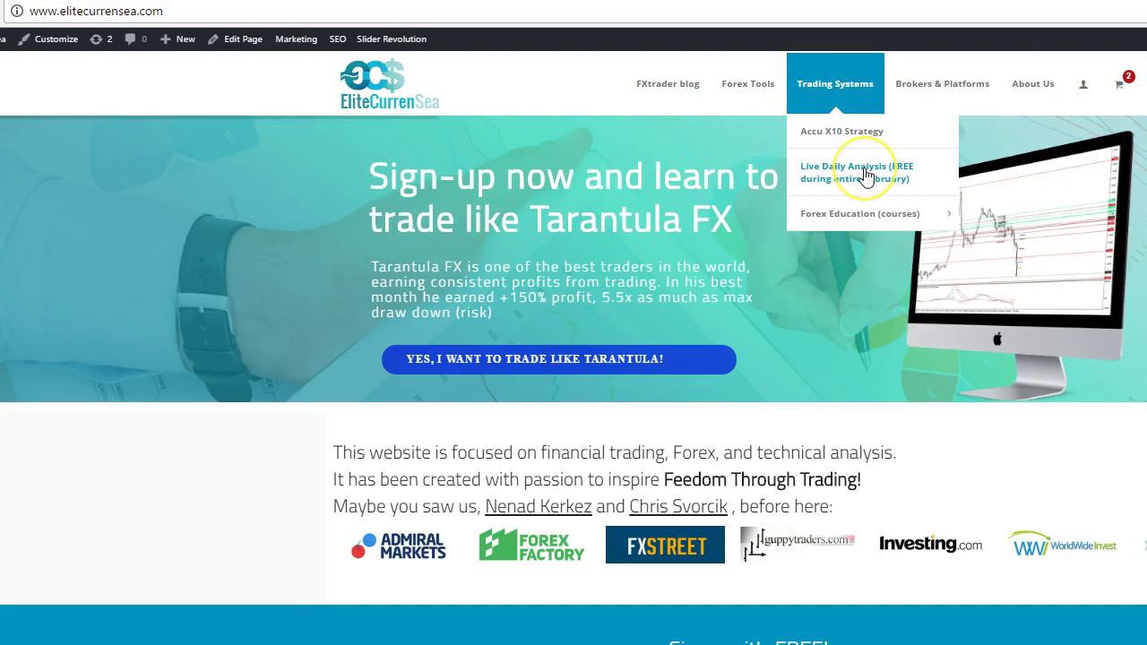